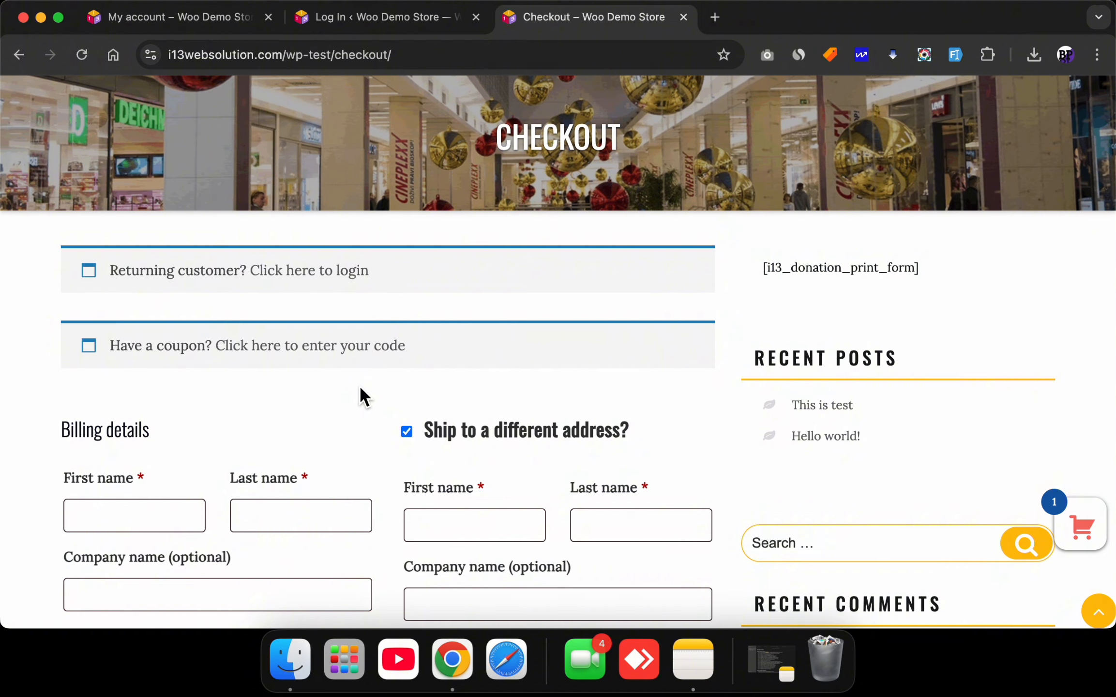
# - Upload and install the plugin file recaptcha-for-woocommerce.zip in the WordPress dashboard and activate it
pyautogui.hotkey('ctrl', 'Right')
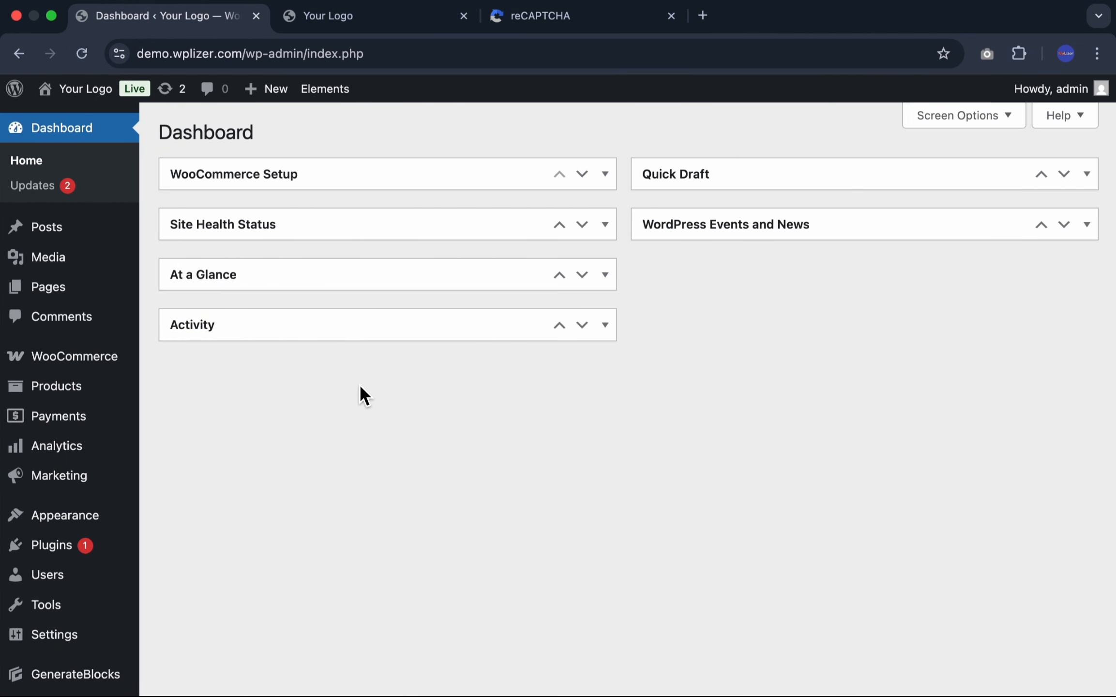
pyautogui.moveTo(142, 563)
pyautogui.click(218, 578)
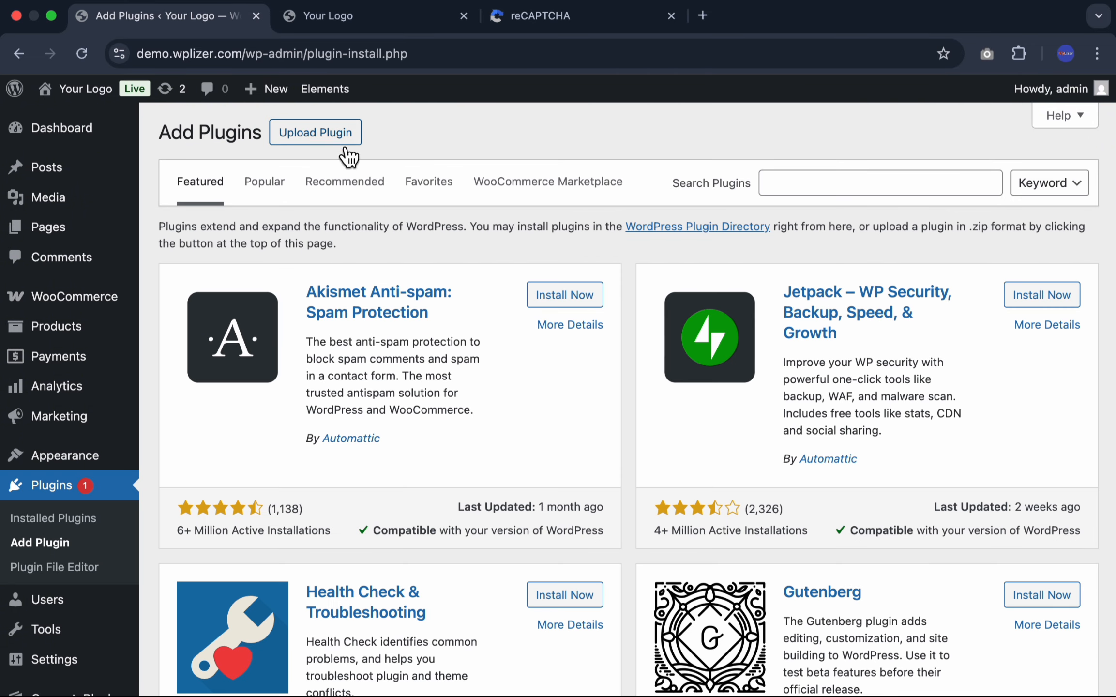
pyautogui.click(316, 133)
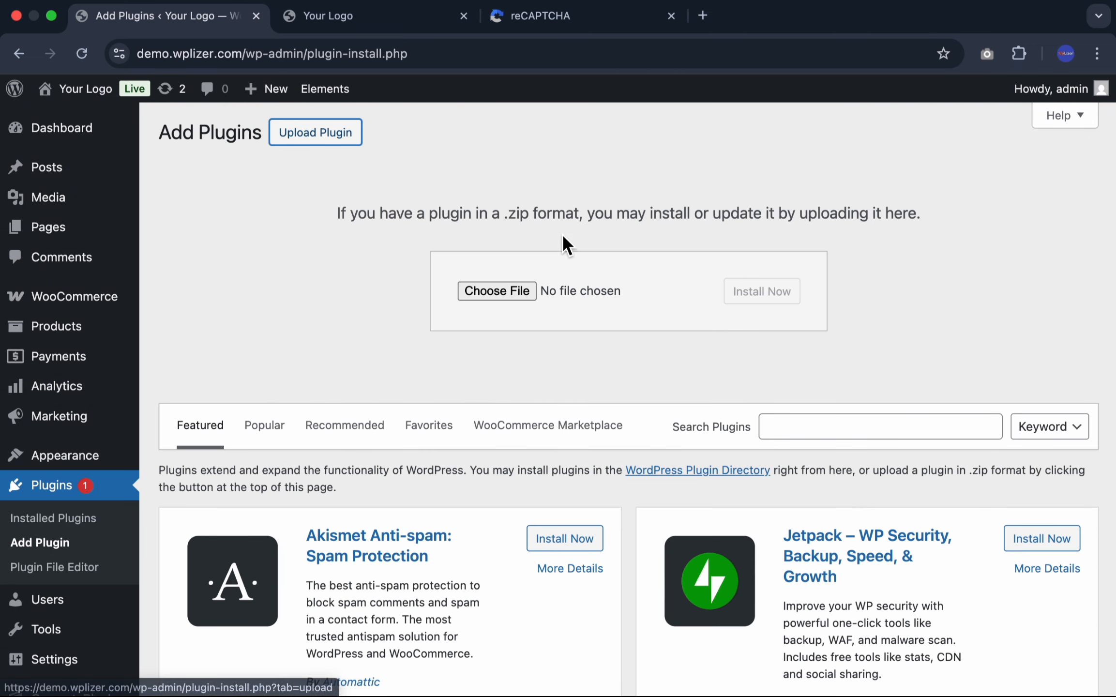
pyautogui.click(496, 293)
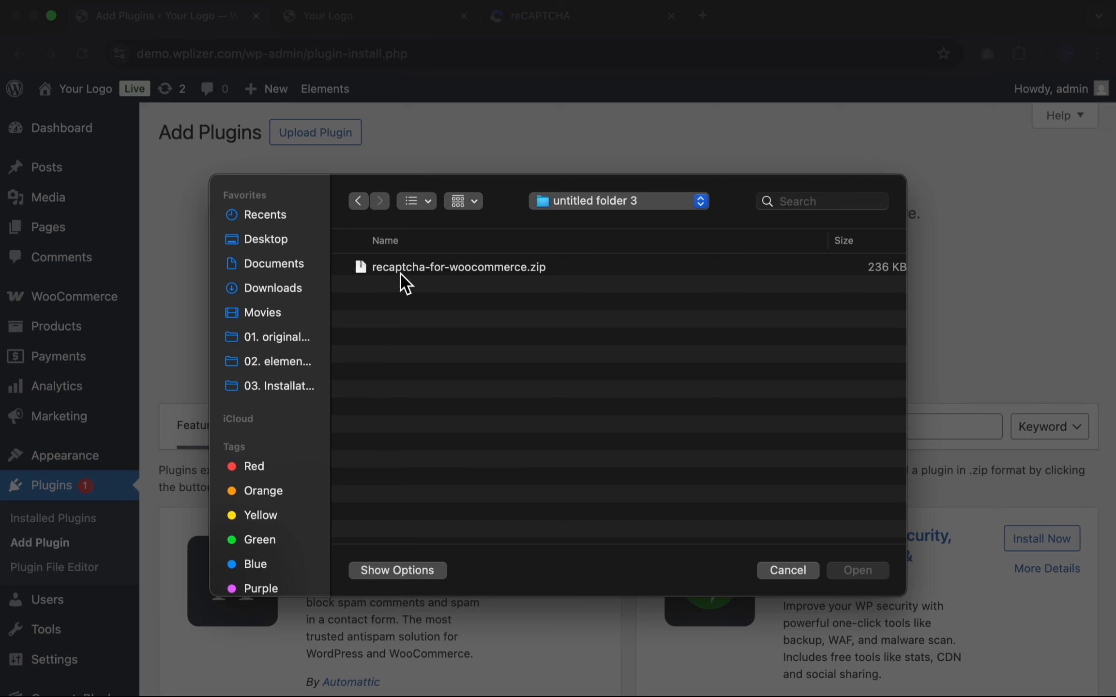
pyautogui.doubleClick(460, 268)
pyautogui.click(782, 296)
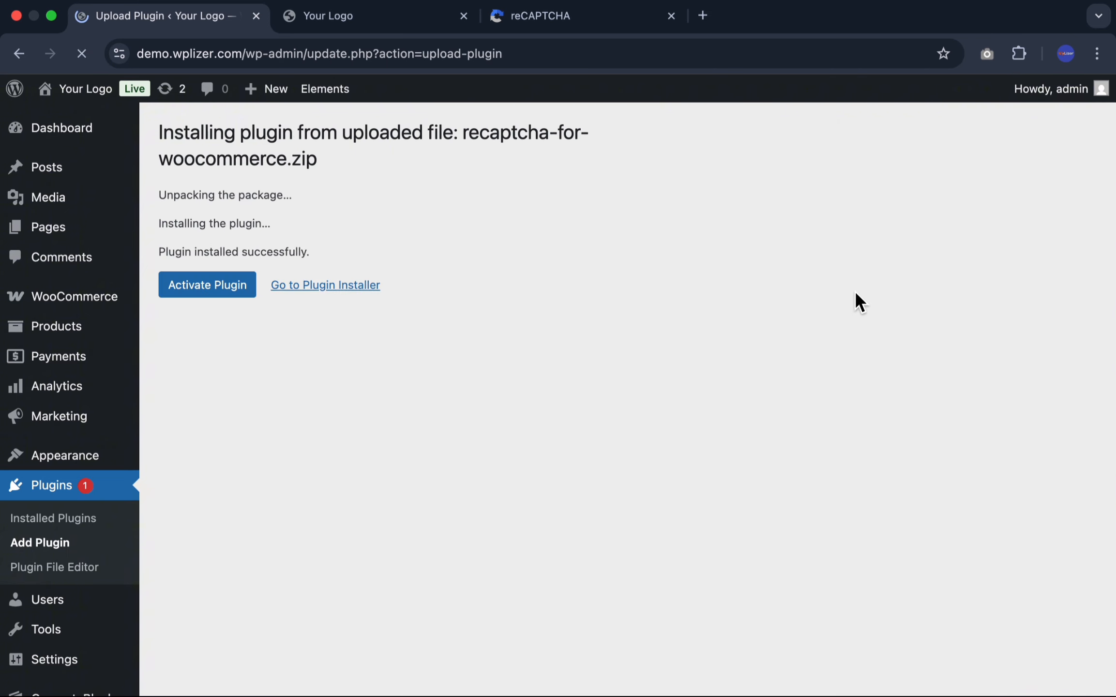
pyautogui.click(240, 289)
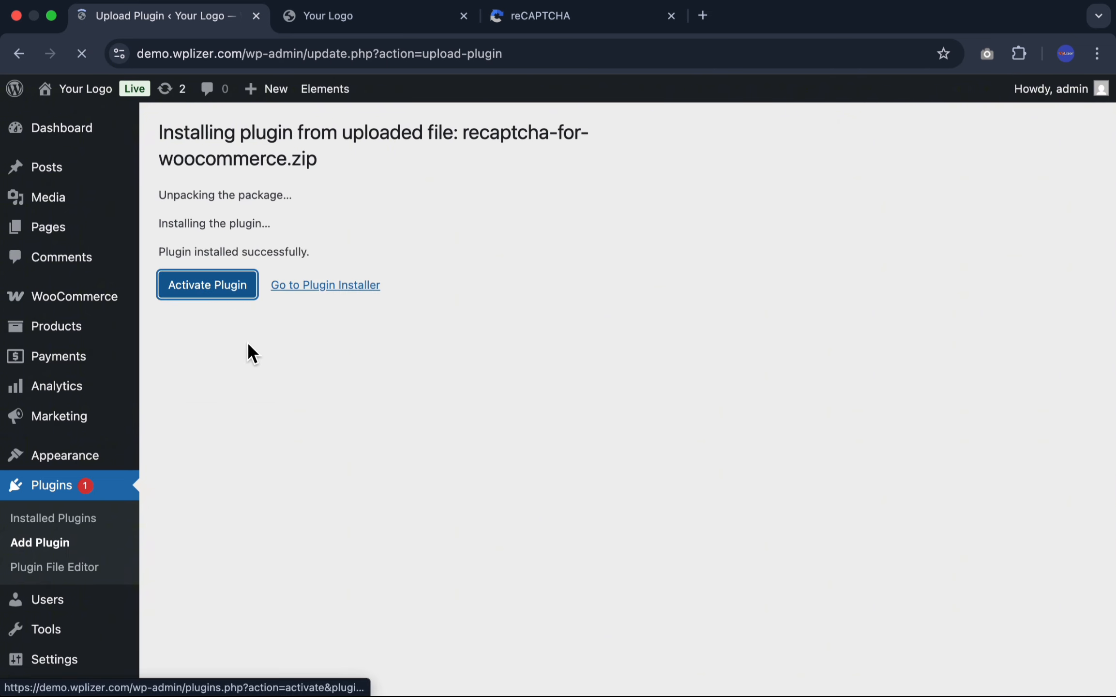
pyautogui.scroll(-2, 276, 404)
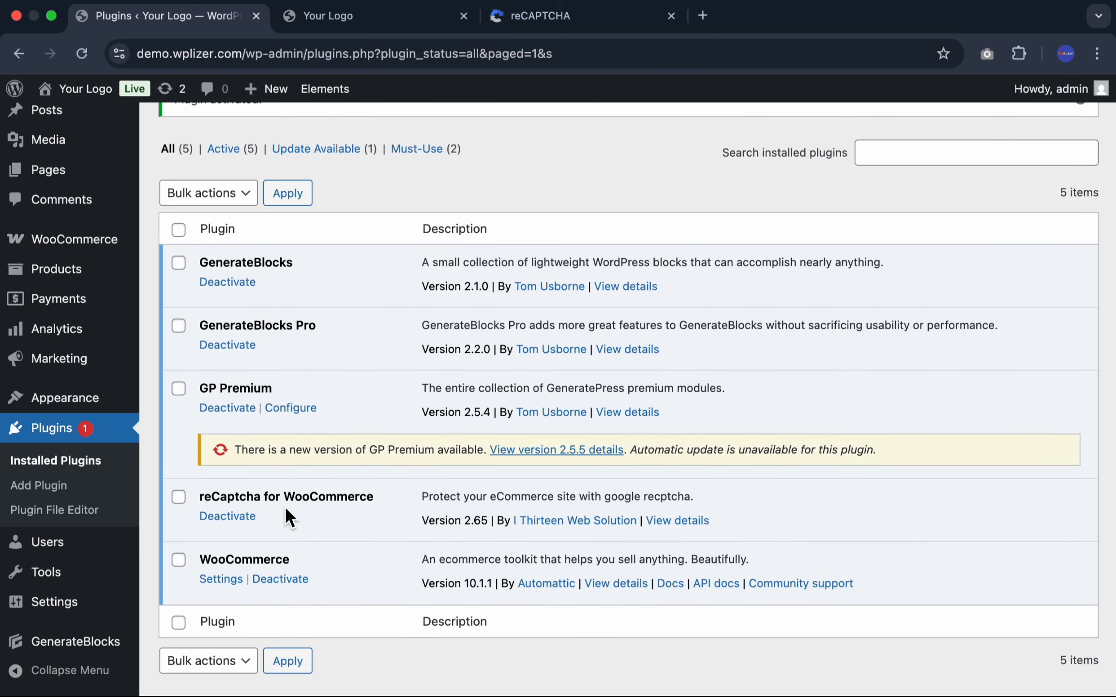
# - Open the reCaptcha section of the WooCommerce settings
pyautogui.moveTo(111, 244)
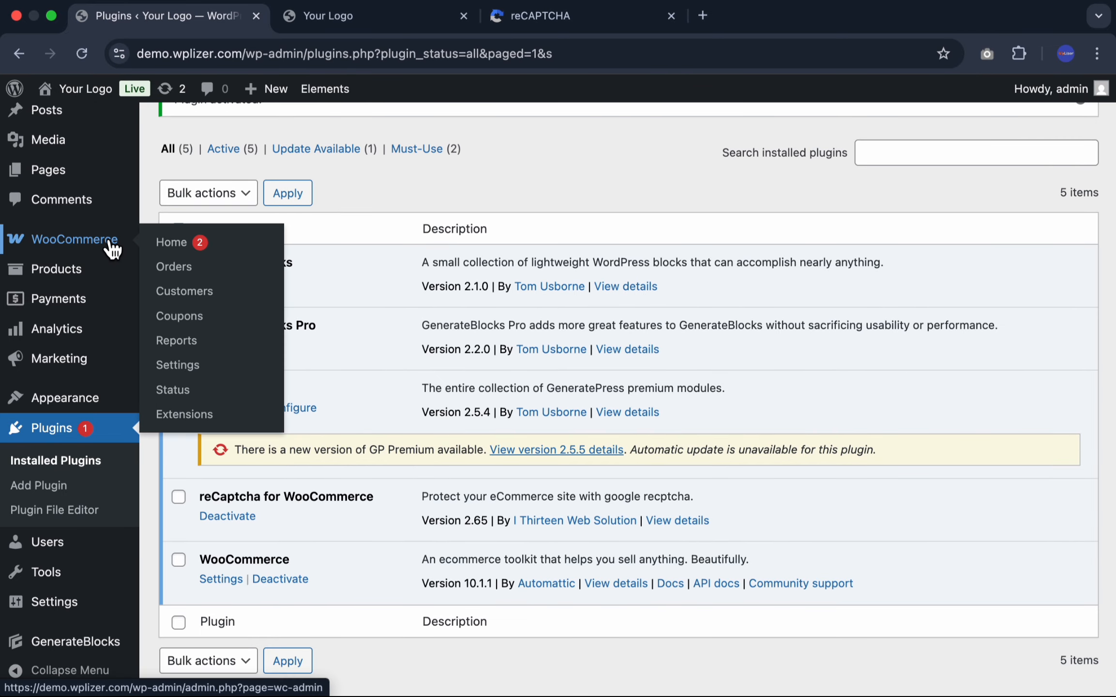
pyautogui.click(190, 366)
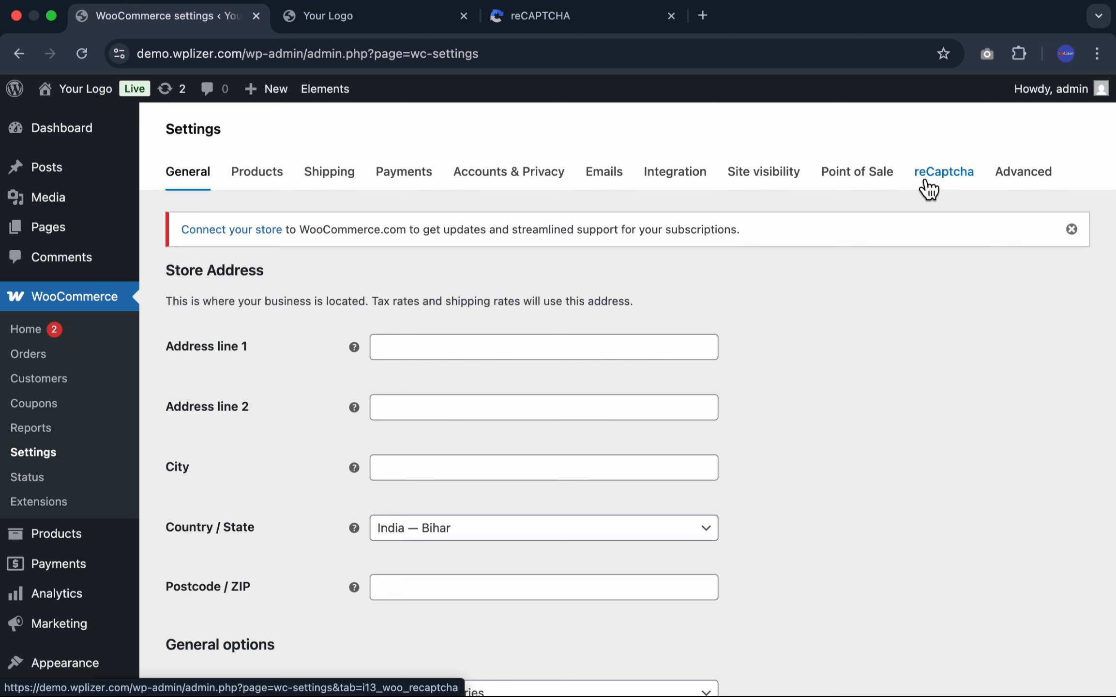
pyautogui.click(944, 183)
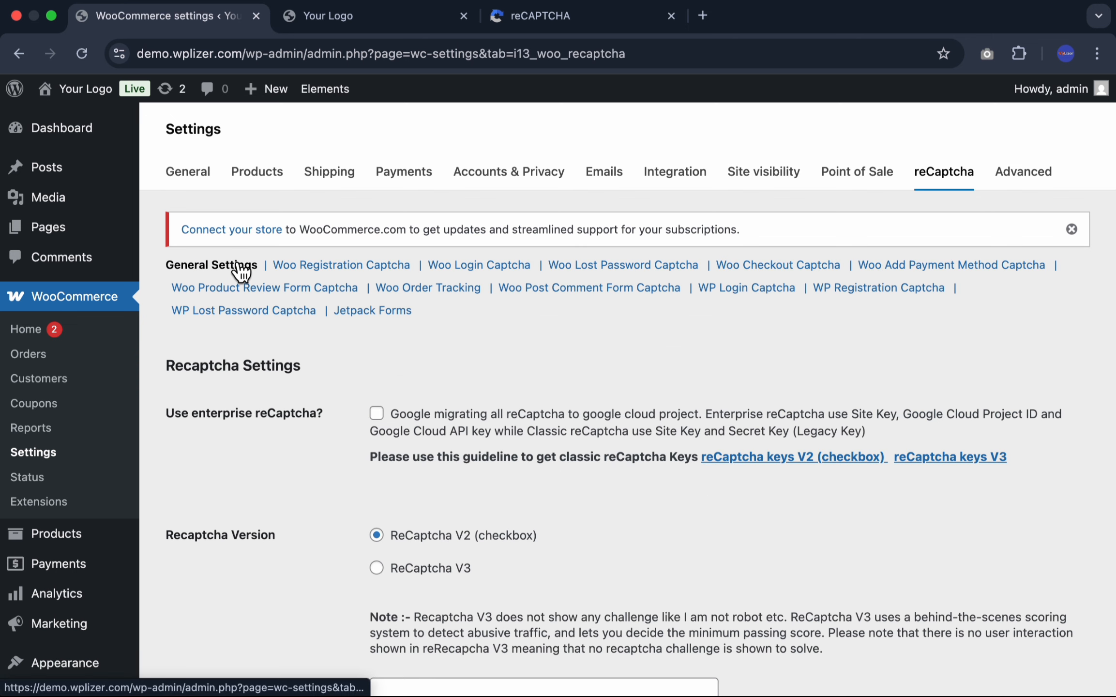
# - Examine the general reCaptcha settings, including the enterprise option, version choice, and V2 site key and secret key fields
pyautogui.scroll(-3, 248, 404)
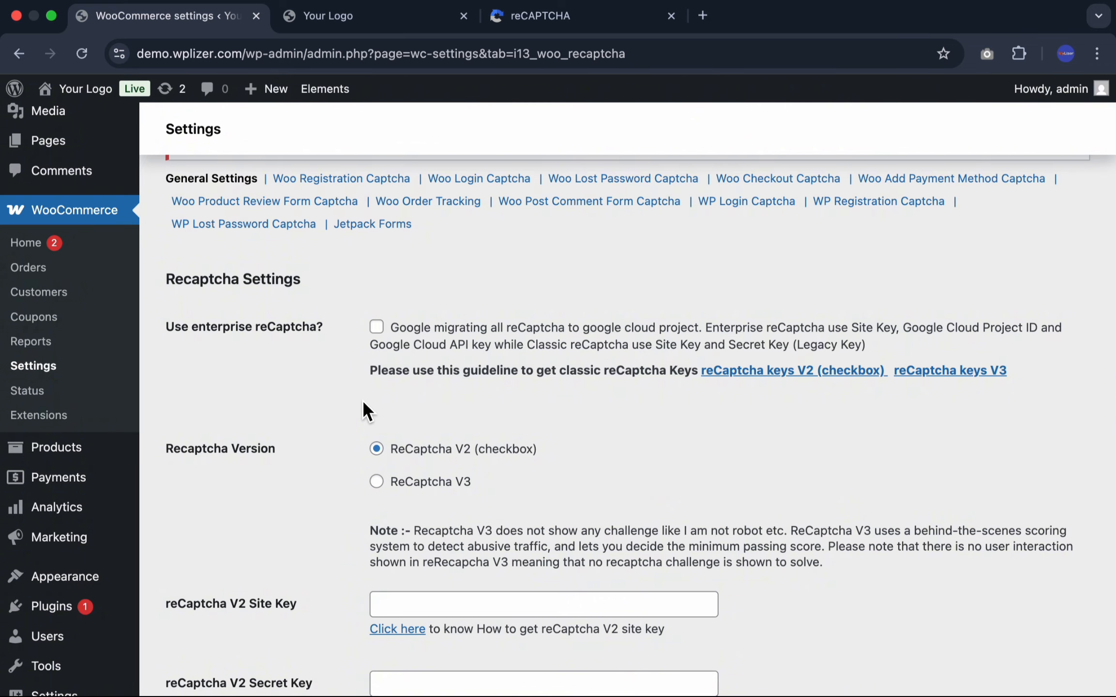
pyautogui.scroll(-3, 362, 399)
pyautogui.scroll(-2, 362, 400)
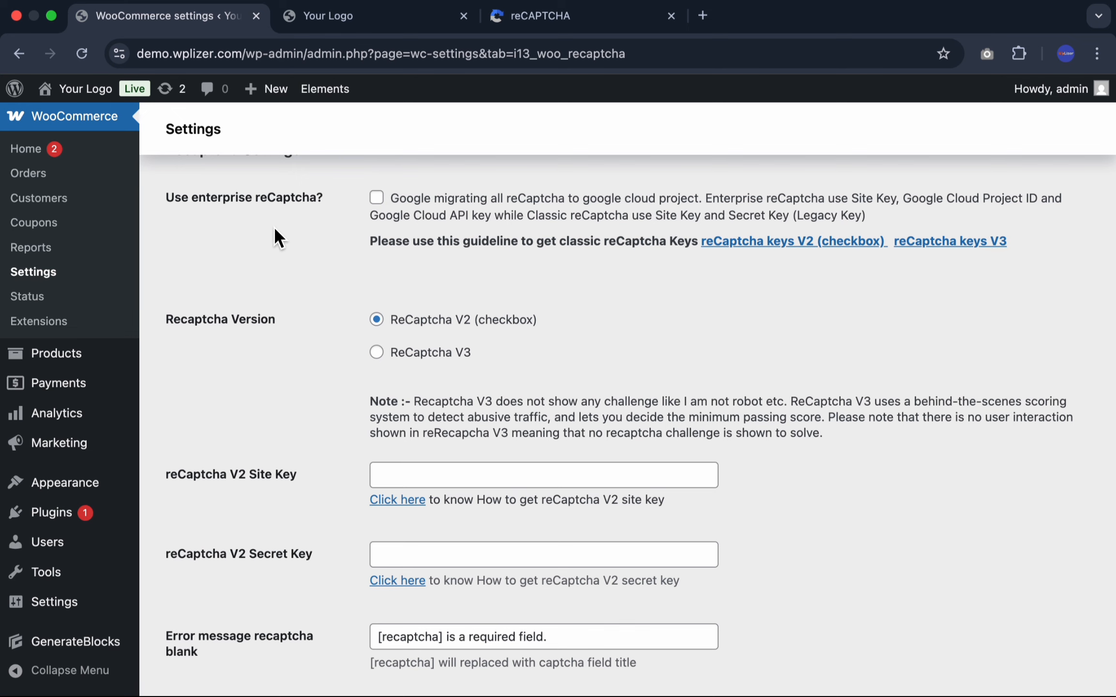
pyautogui.scroll(-2, 274, 232)
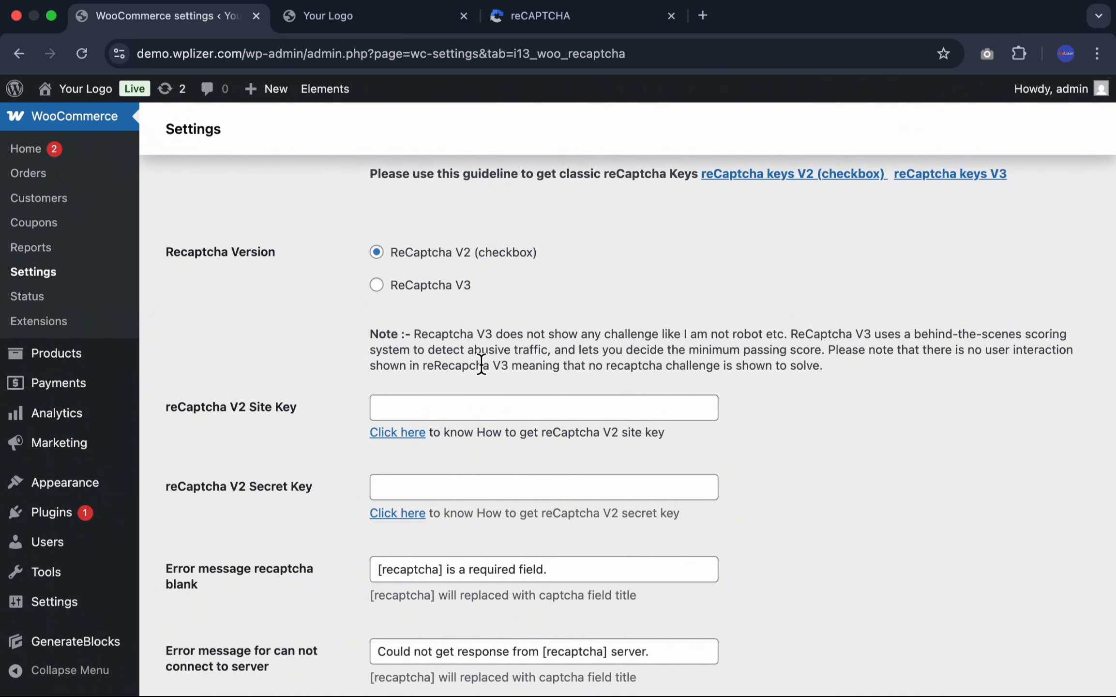
pyautogui.scroll(-1, 481, 364)
pyautogui.scroll(-1, 481, 360)
pyautogui.scroll(-2, 480, 329)
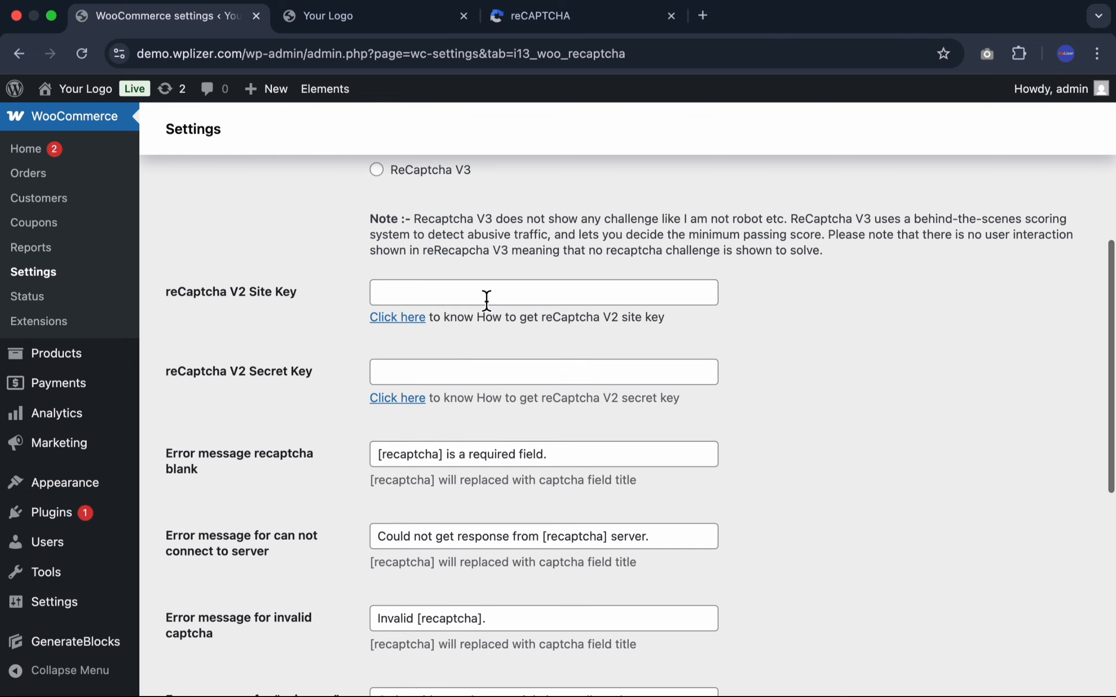
pyautogui.click(481, 296)
pyautogui.click(441, 373)
pyautogui.click(446, 300)
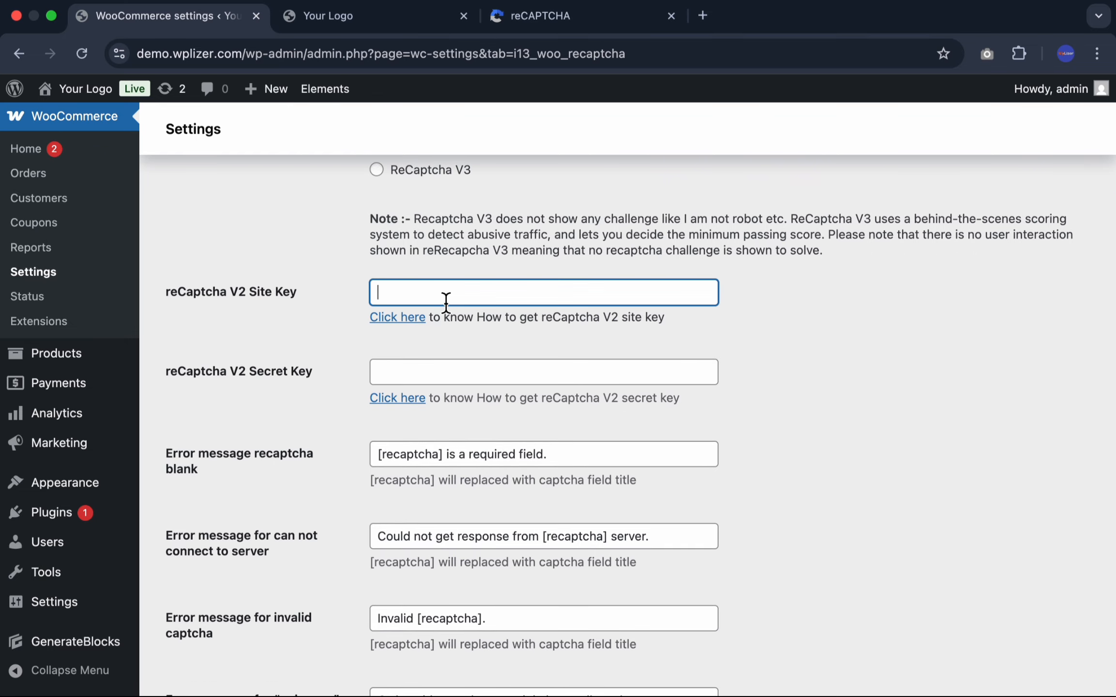
pyautogui.click(445, 373)
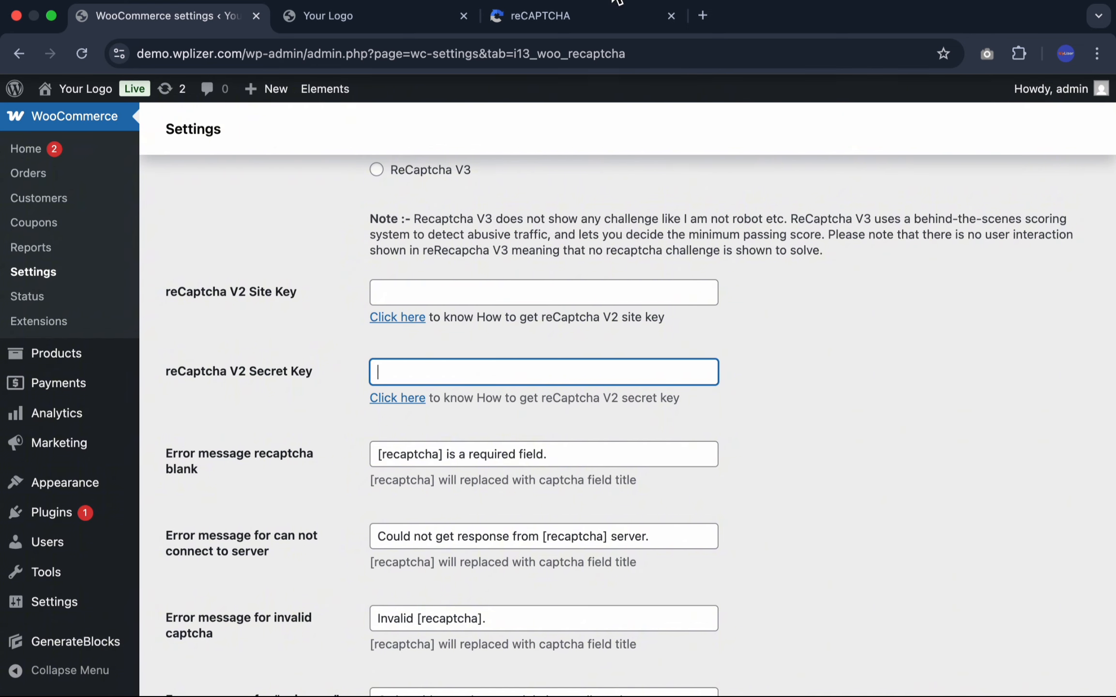
# - Switch to the Google reCAPTCHA site registration page and review its address and form fields
pyautogui.click(593, 17)
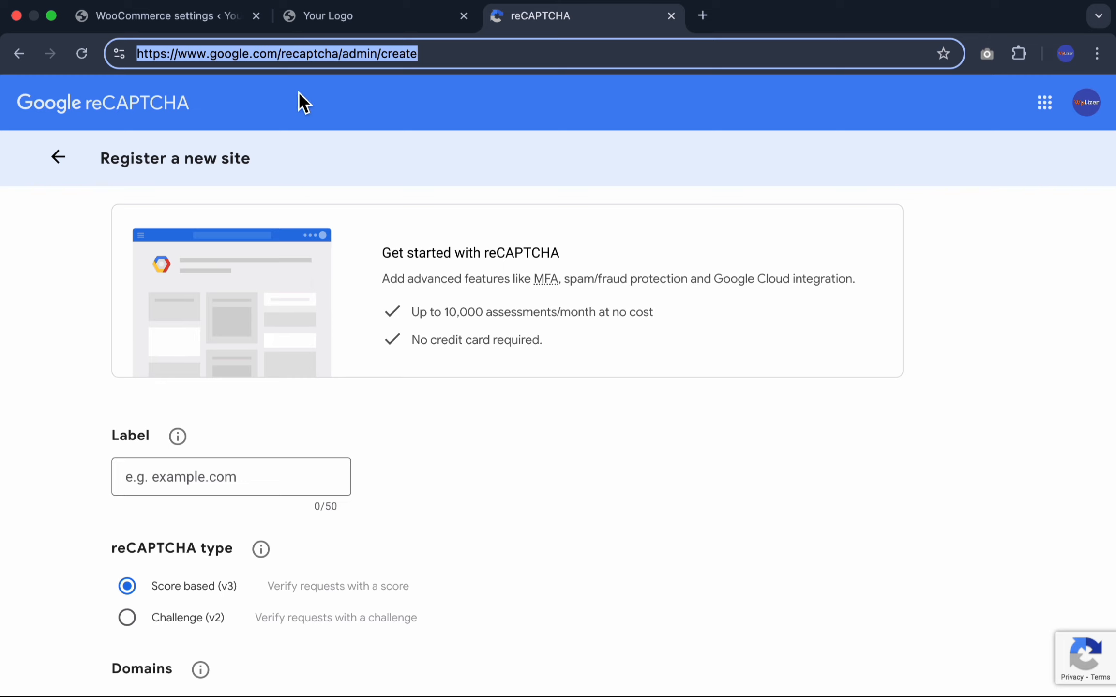
pyautogui.click(320, 53)
pyautogui.moveTo(278, 53); pyautogui.dragTo(325, 53)
pyautogui.click(355, 53)
pyautogui.doubleClick(400, 55)
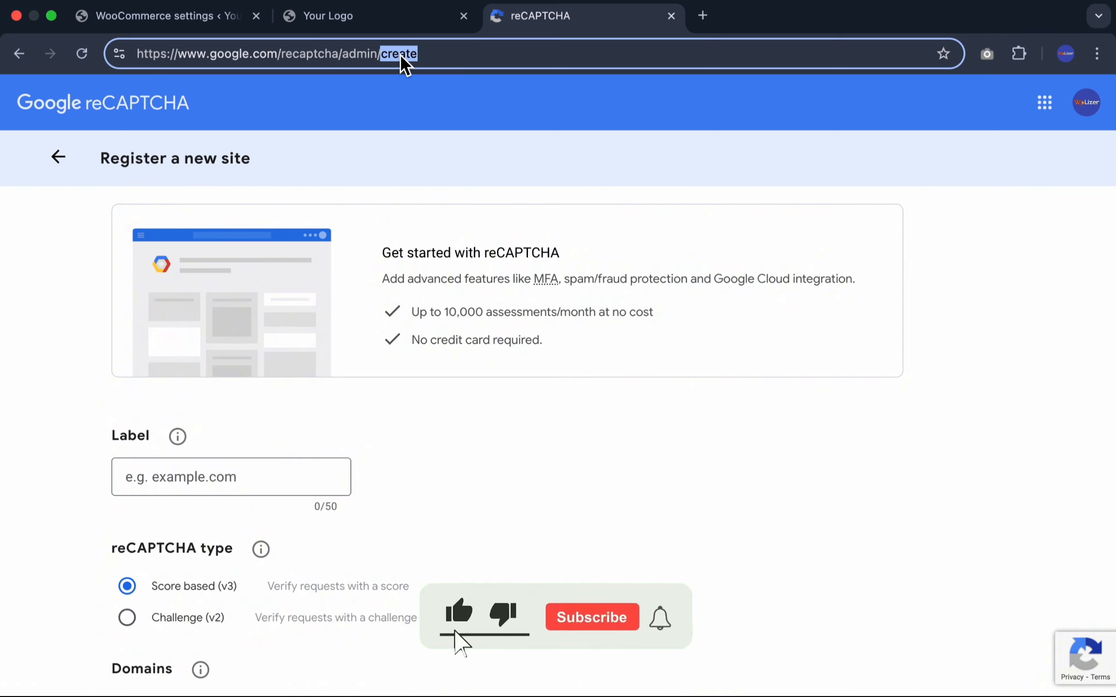
pyautogui.moveTo(153, 53); pyautogui.dragTo(419, 54)
pyautogui.scroll(-1, 393, 381)
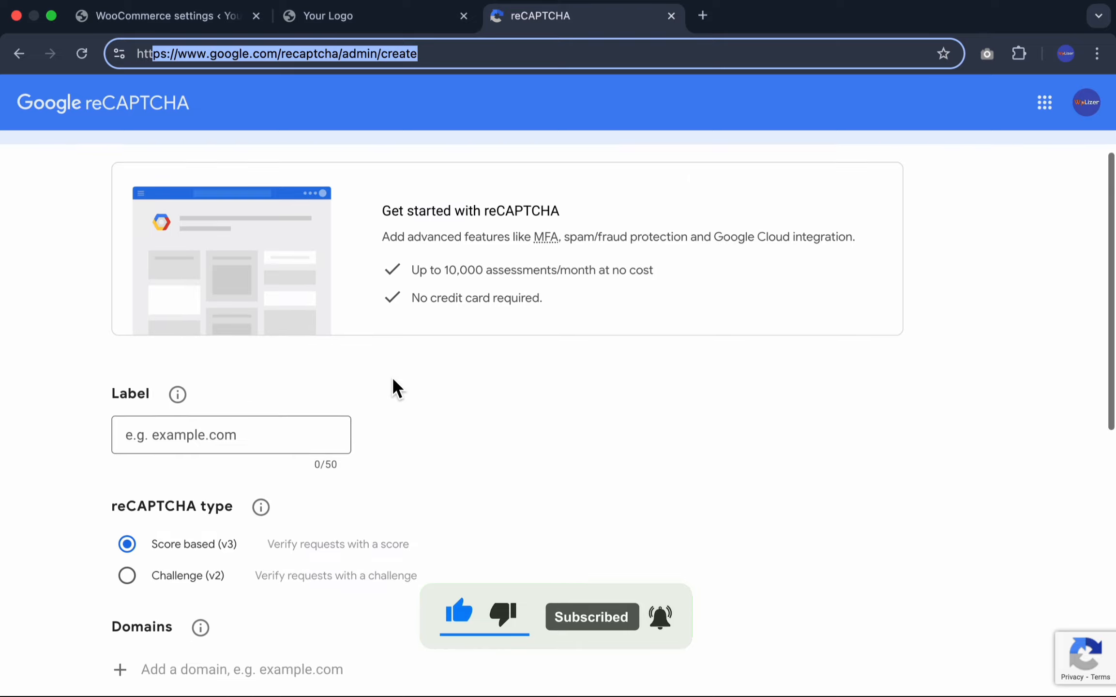
pyautogui.scroll(-2, 393, 385)
pyautogui.scroll(2, 394, 387)
# - Enter wplizer.com as the label of the new reCAPTCHA site
pyautogui.click(264, 419)
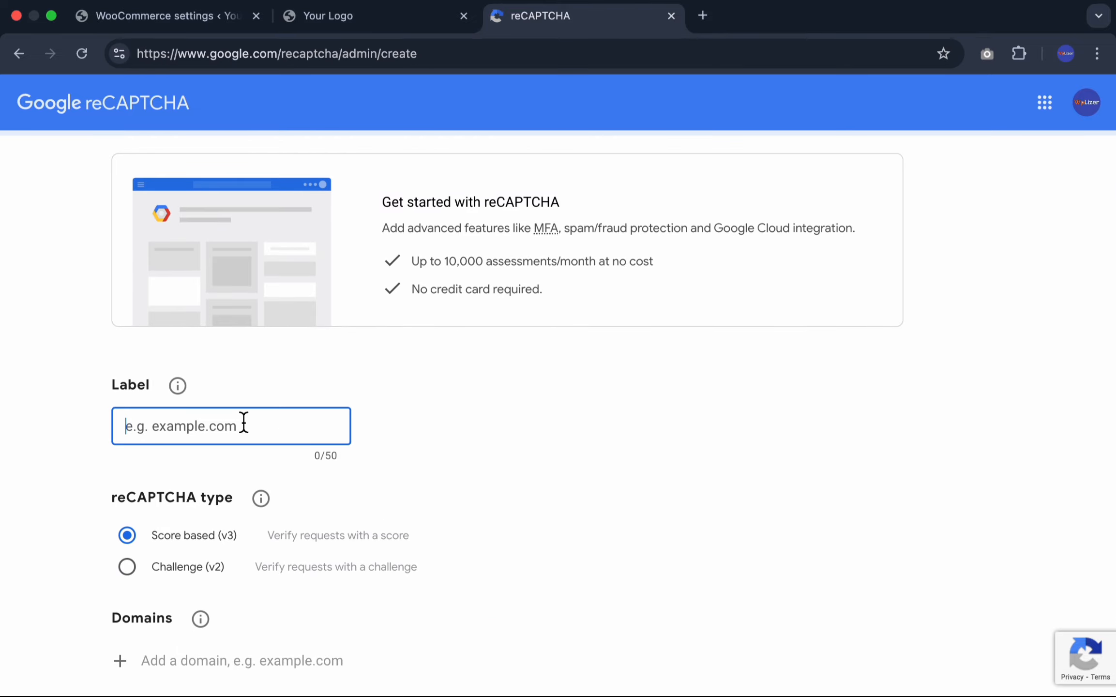
pyautogui.click(205, 428)
pyautogui.scroll(-3, 170, 434)
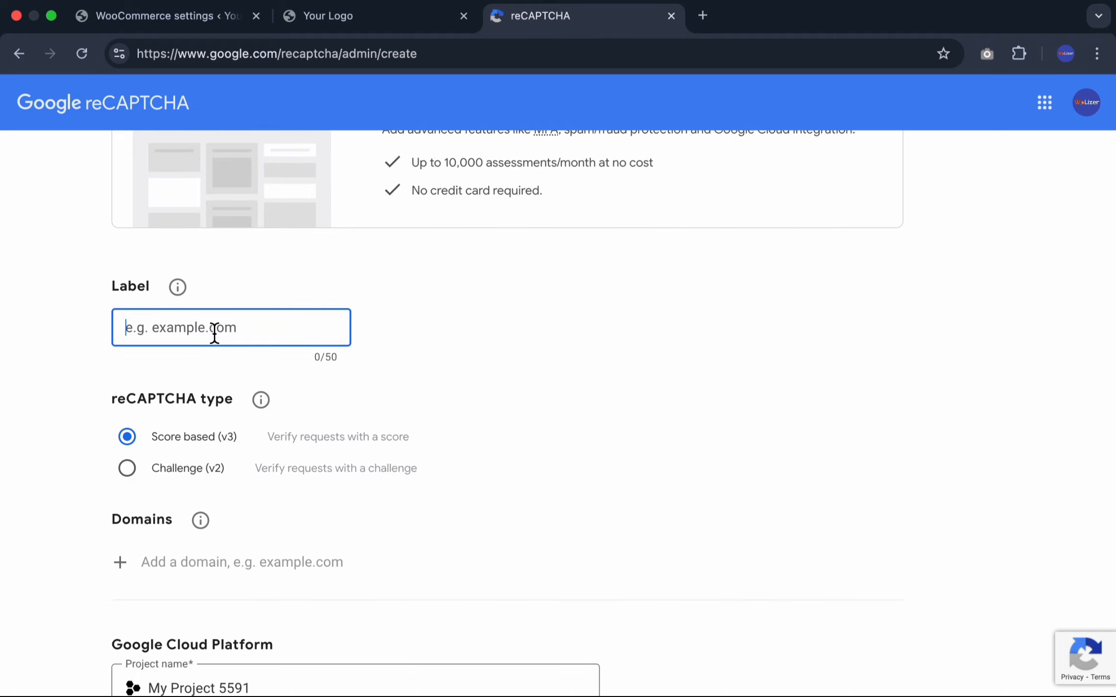
pyautogui.write('wplizer.')
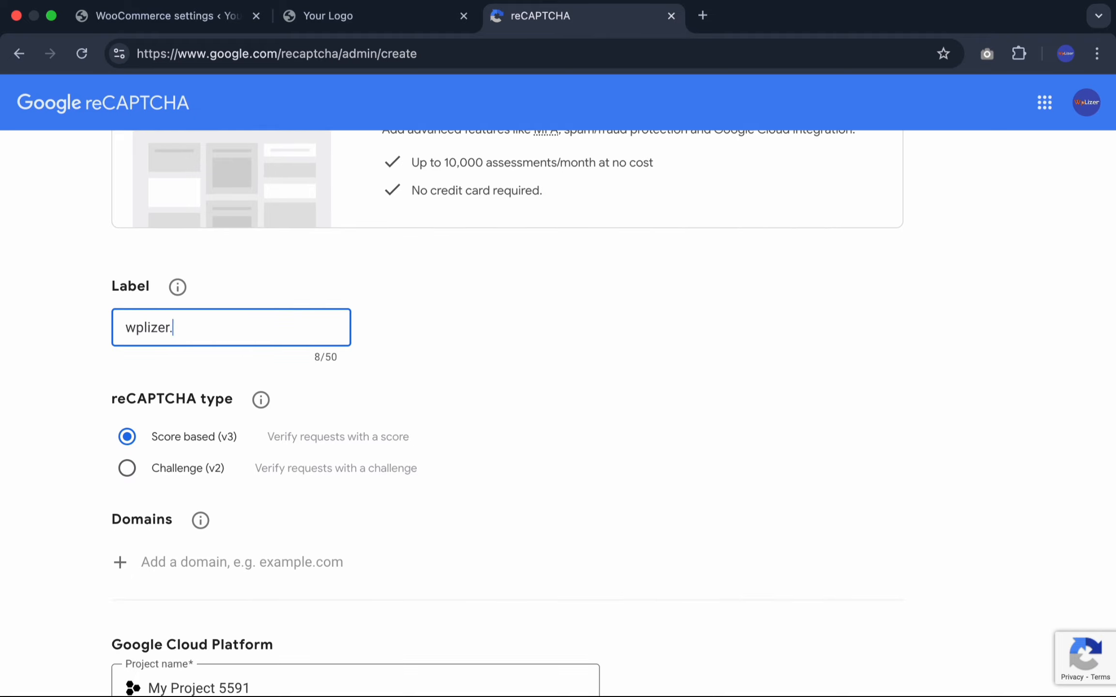
pyautogui.write('com')
# - Set the reCAPTCHA type to Challenge (v2) with the "I'm not a robot" tickbox
pyautogui.scroll(-2, 571, 387)
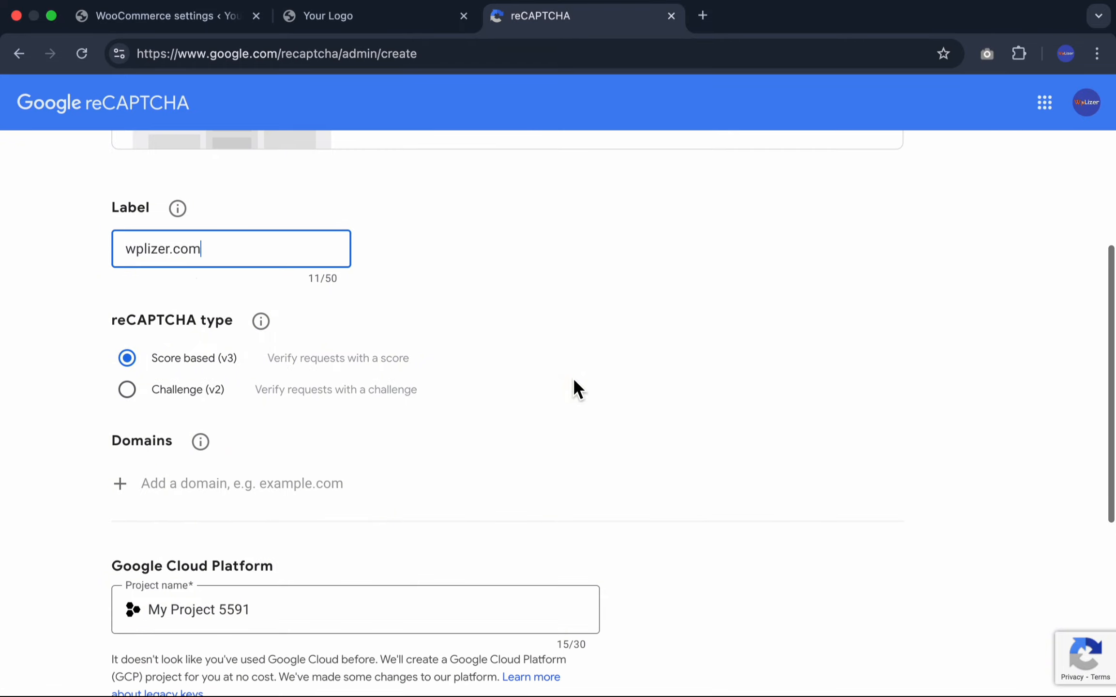
pyautogui.scroll(-1, 390, 300)
pyautogui.scroll(-2, 280, 332)
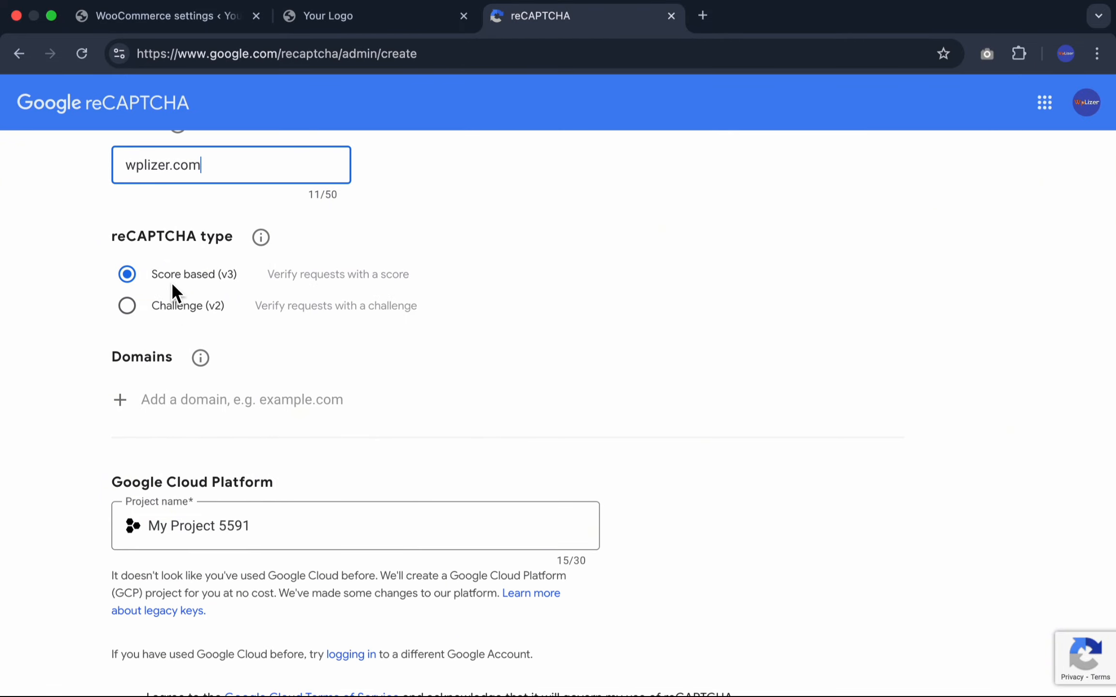
pyautogui.click(132, 309)
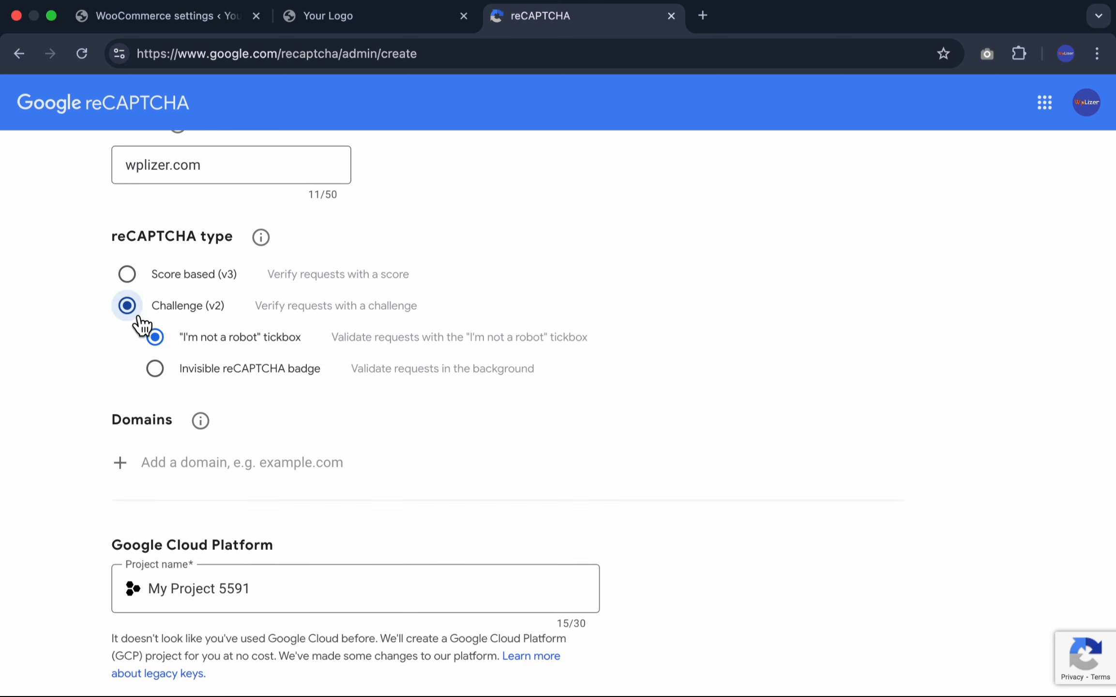
# - Enter wplizer.com as the domain of the new reCAPTCHA site
pyautogui.scroll(-1, 196, 304)
pyautogui.scroll(-5, 196, 301)
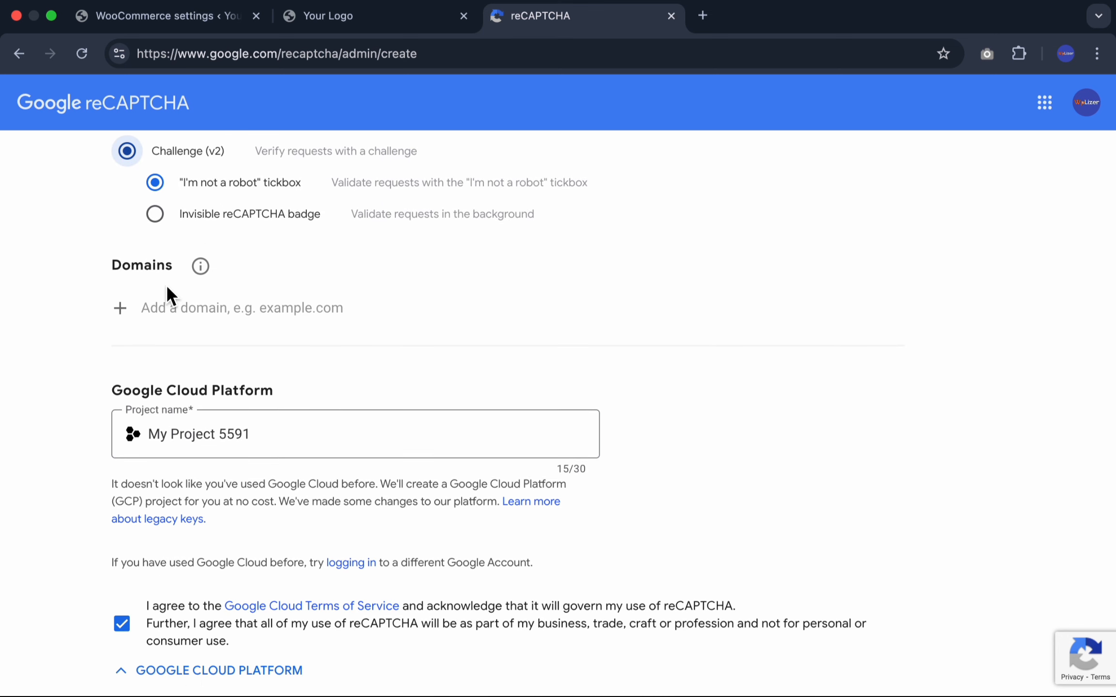
pyautogui.click(224, 313)
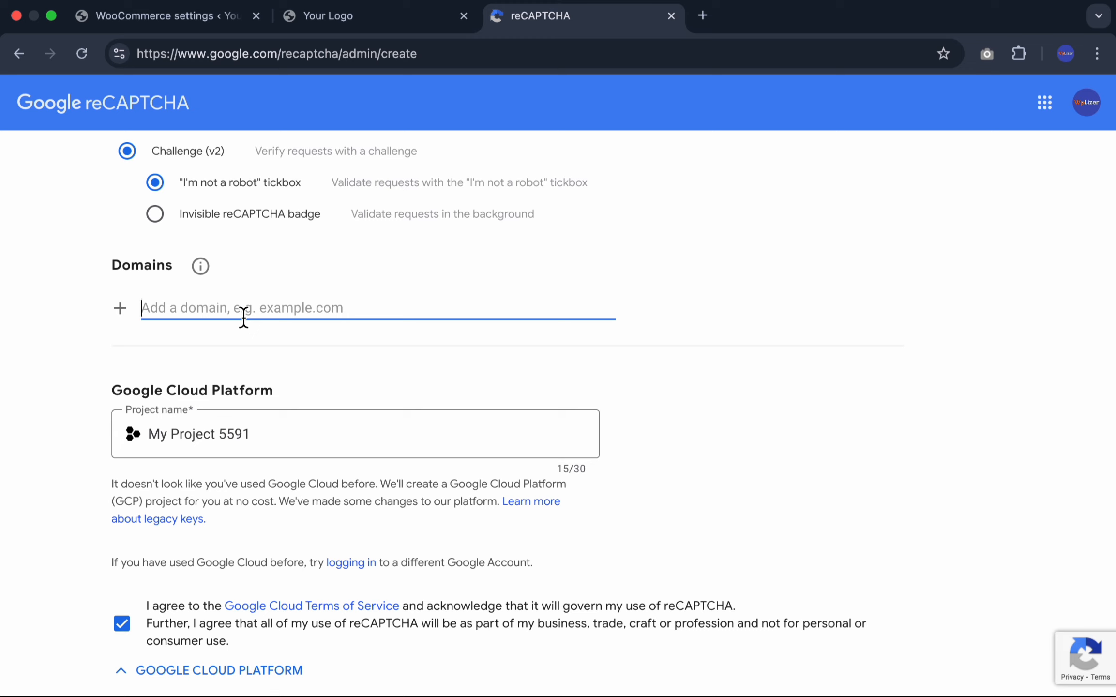
pyautogui.write('wpl')
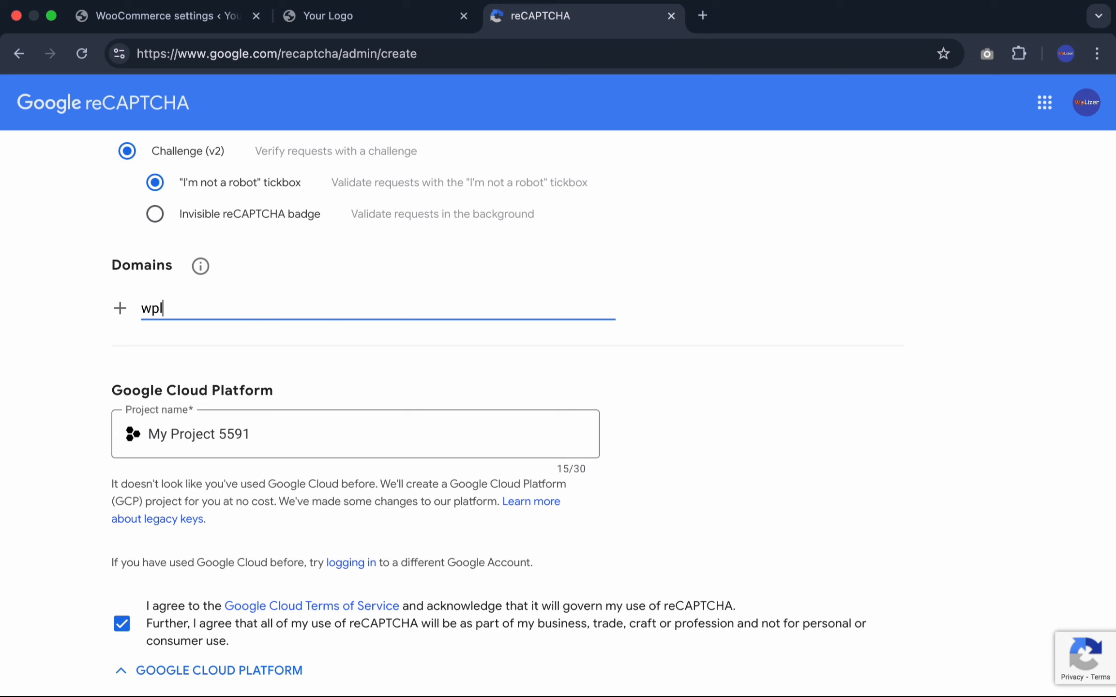
pyautogui.write('izer.com')
# - Keep My Project 5591 as the Google Cloud project name and submit the site registration
pyautogui.scroll(-3, 328, 334)
pyautogui.click(222, 339)
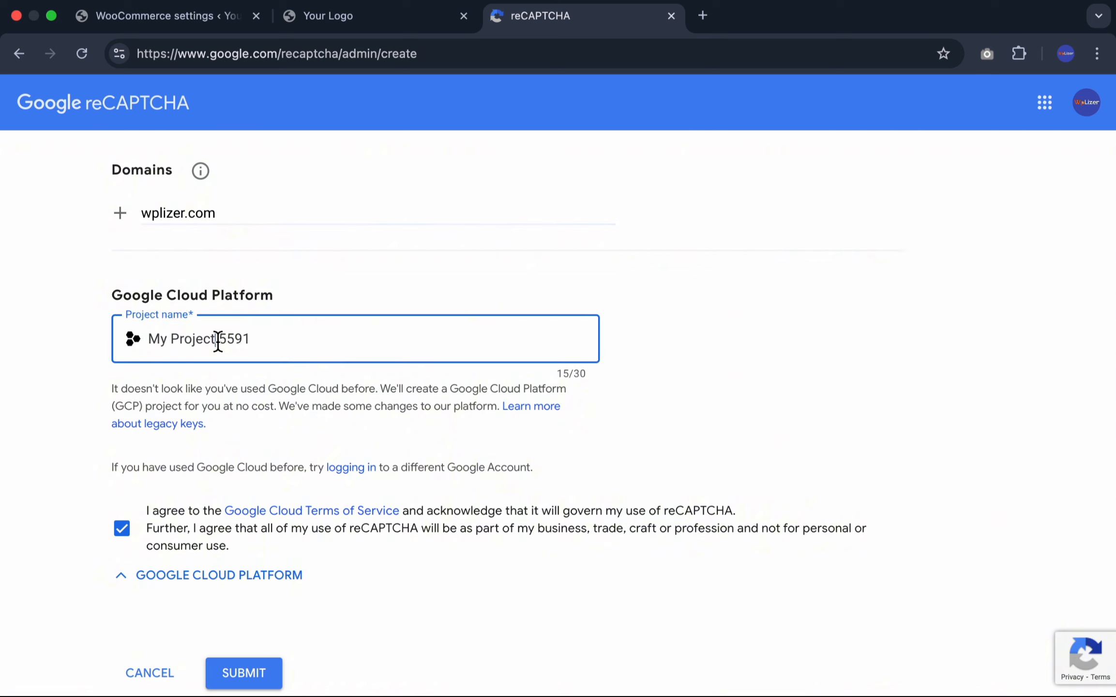
pyautogui.tripleClick(188, 349)
pyautogui.click(239, 352)
pyautogui.scroll(-3, 282, 344)
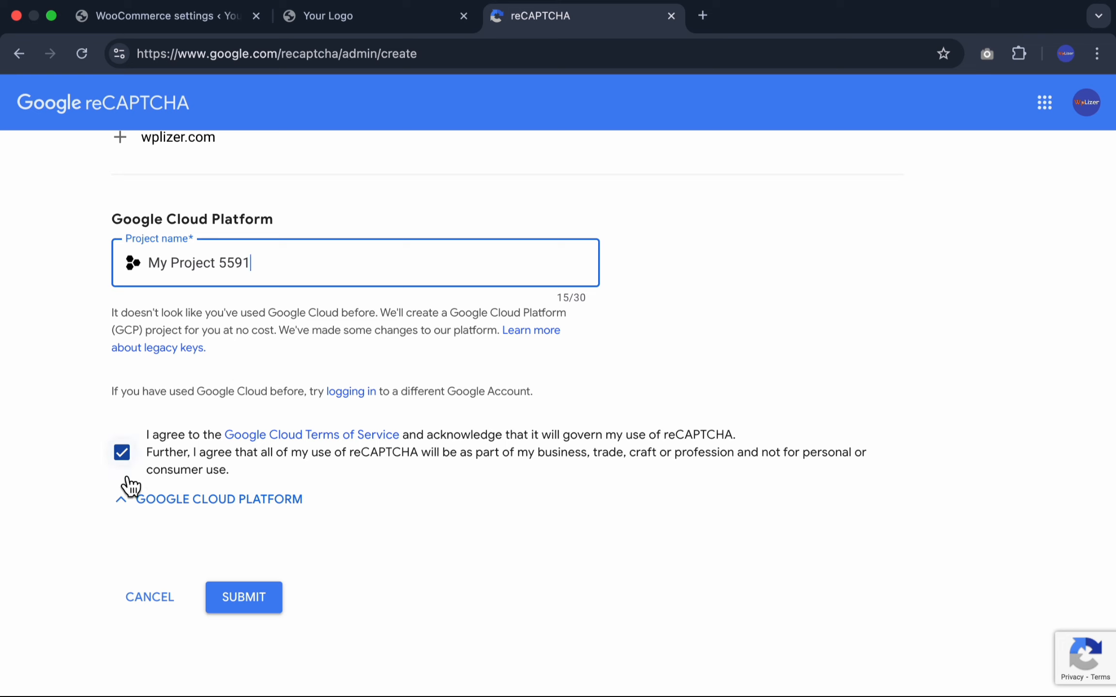
pyautogui.click(240, 612)
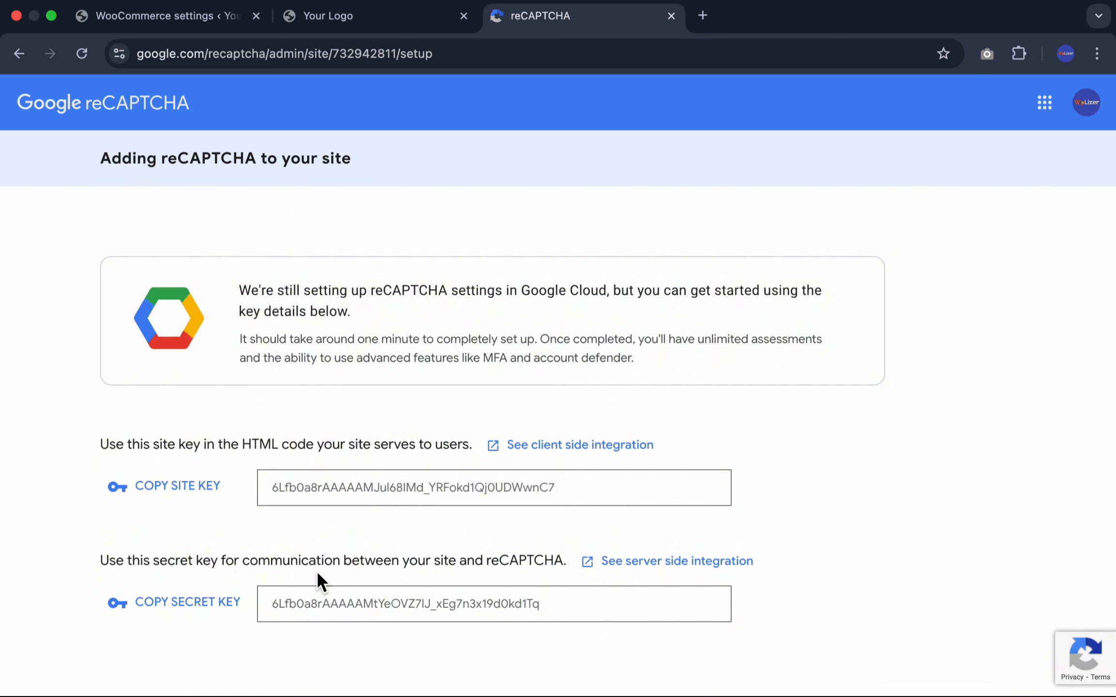
# - Copy the generated reCAPTCHA site key into the reCaptcha V2 Site Key field of the WooCommerce settings
pyautogui.scroll(-1, 318, 574)
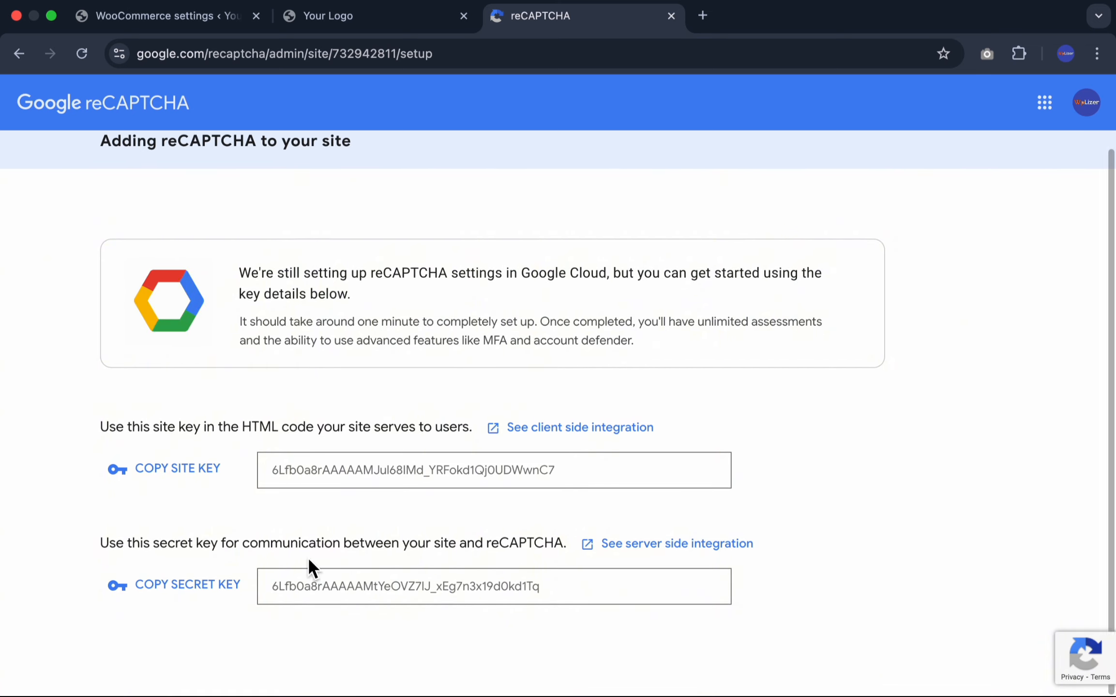
pyautogui.doubleClick(324, 466)
pyautogui.rightClick(329, 466)
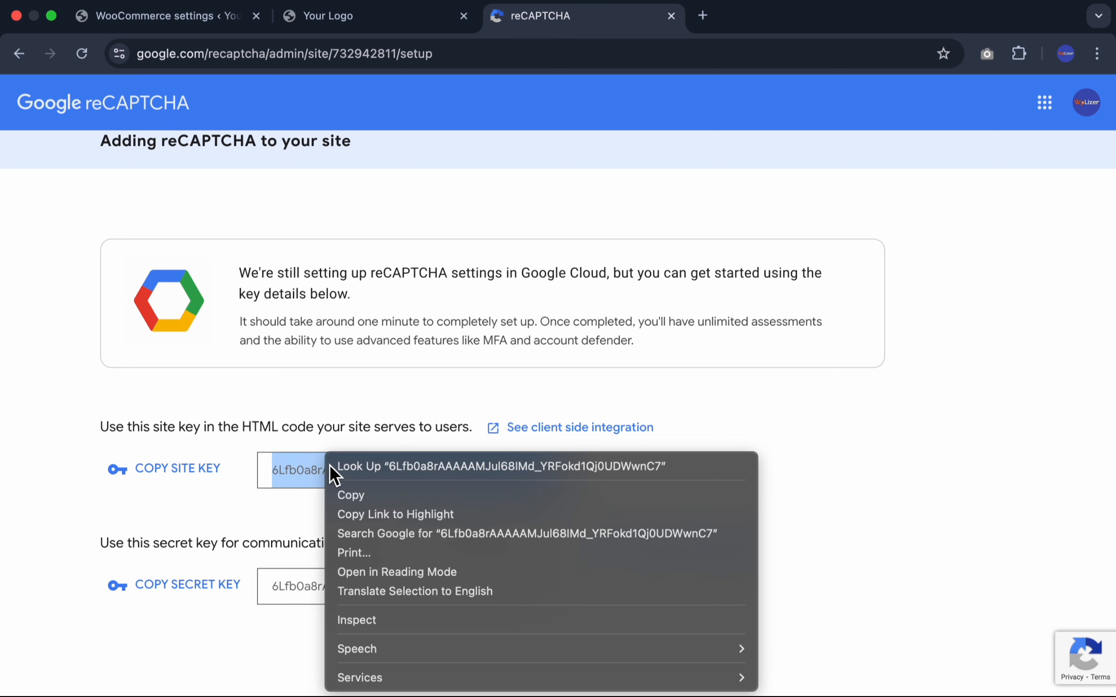
pyautogui.click(359, 495)
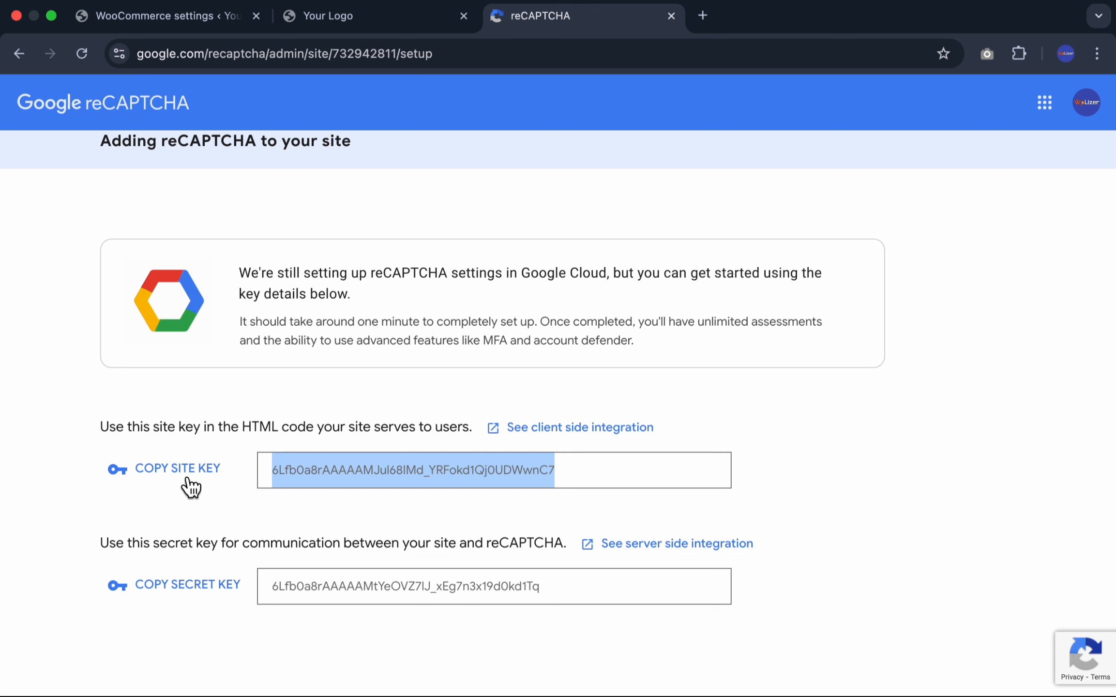
pyautogui.click(183, 22)
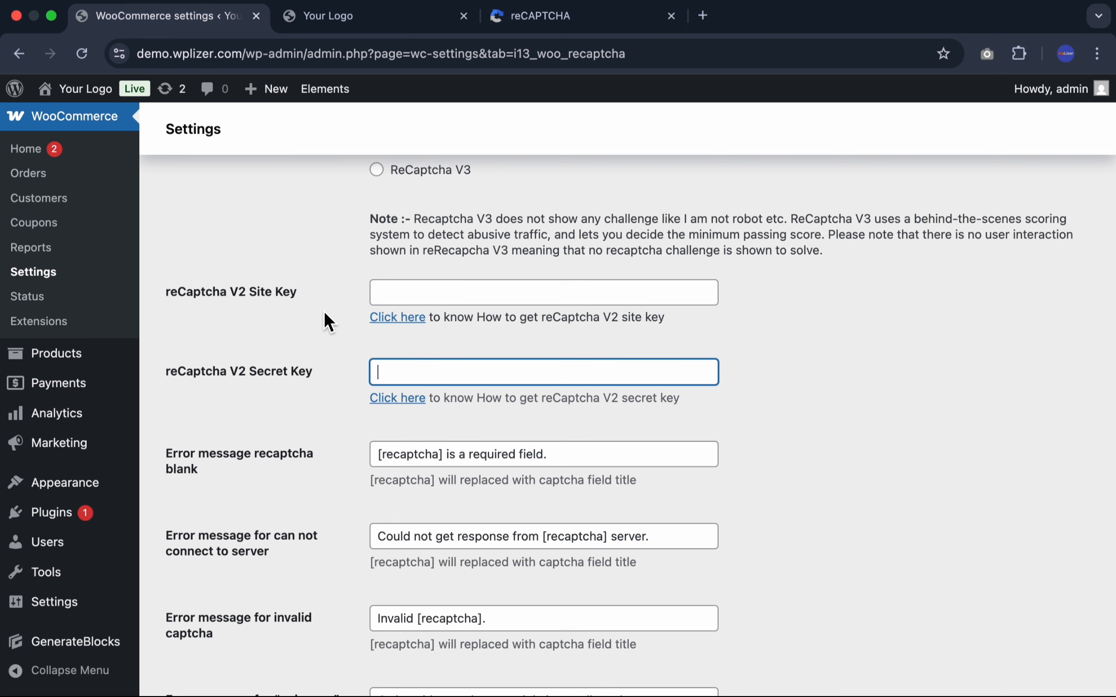
pyautogui.click(442, 295)
pyautogui.rightClick(441, 294)
pyautogui.click(504, 449)
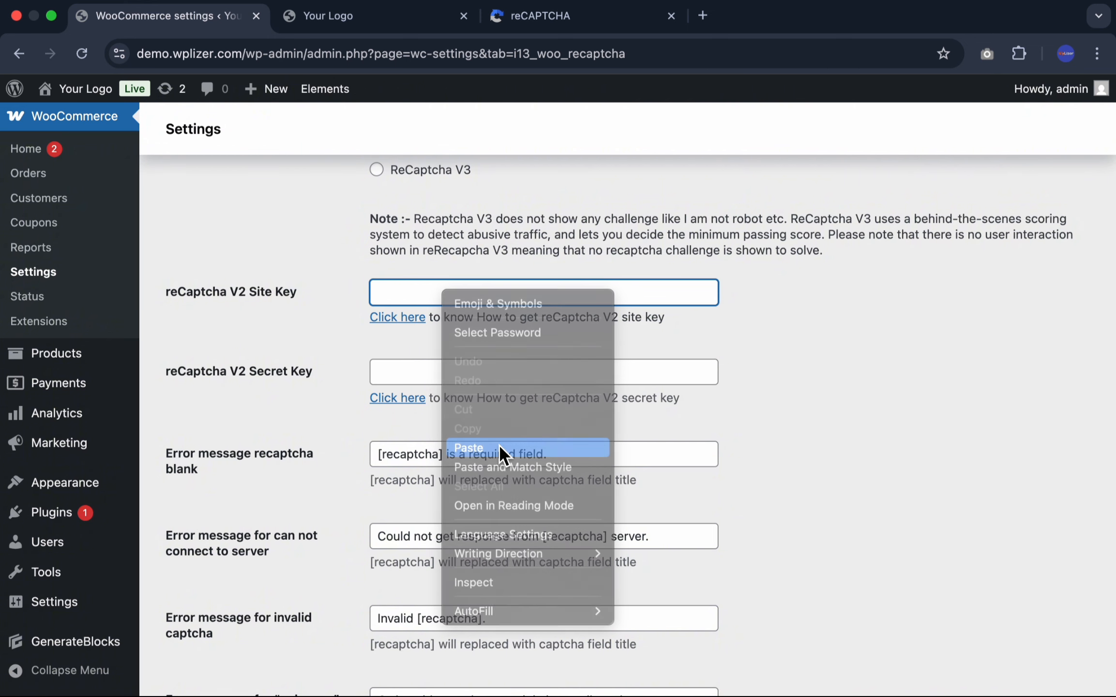
# - Copy the generated reCAPTCHA secret key into the reCaptcha V2 Secret Key field of the WooCommerce settings
pyautogui.click(527, 24)
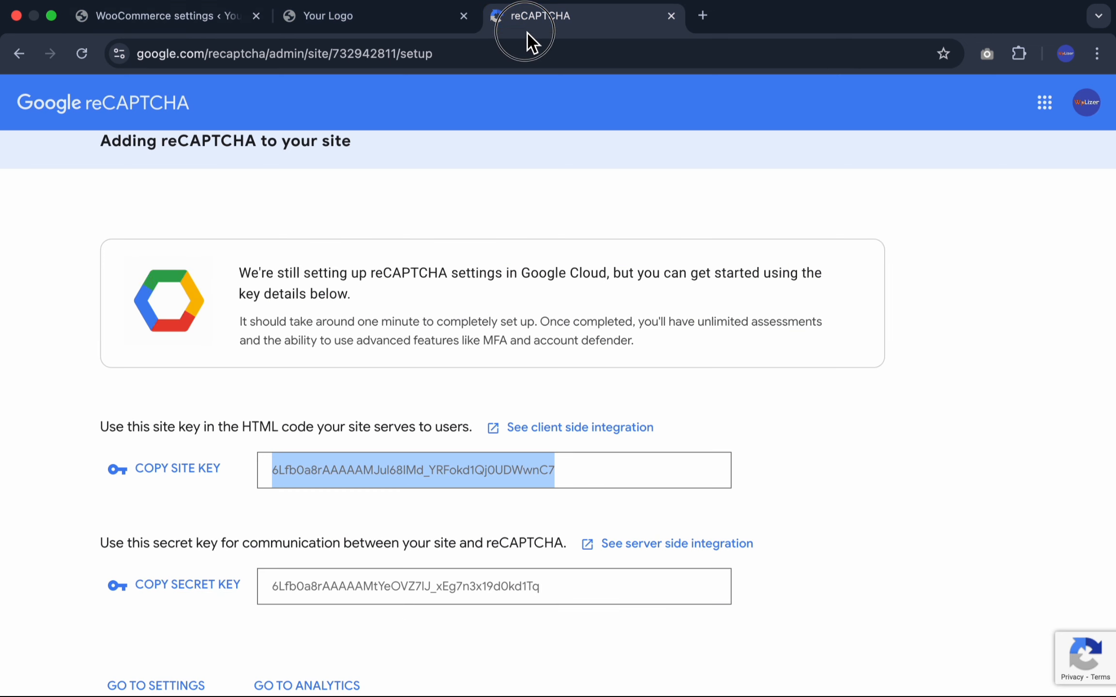
pyautogui.scroll(-1, 367, 491)
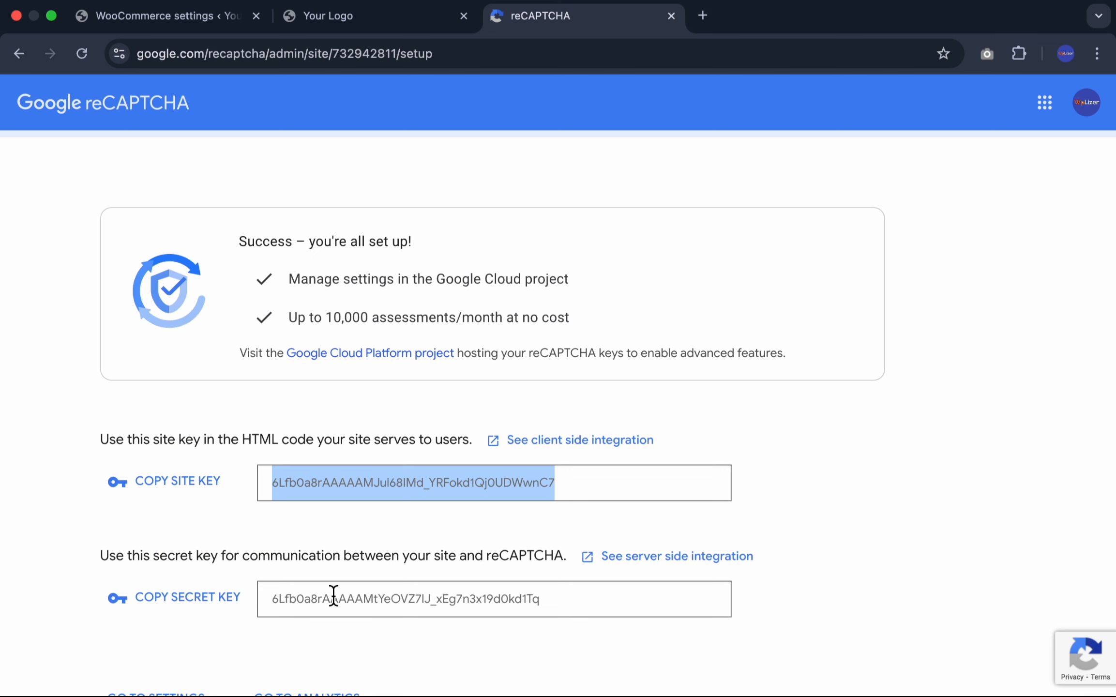
pyautogui.click(322, 599)
pyautogui.rightClick(322, 599)
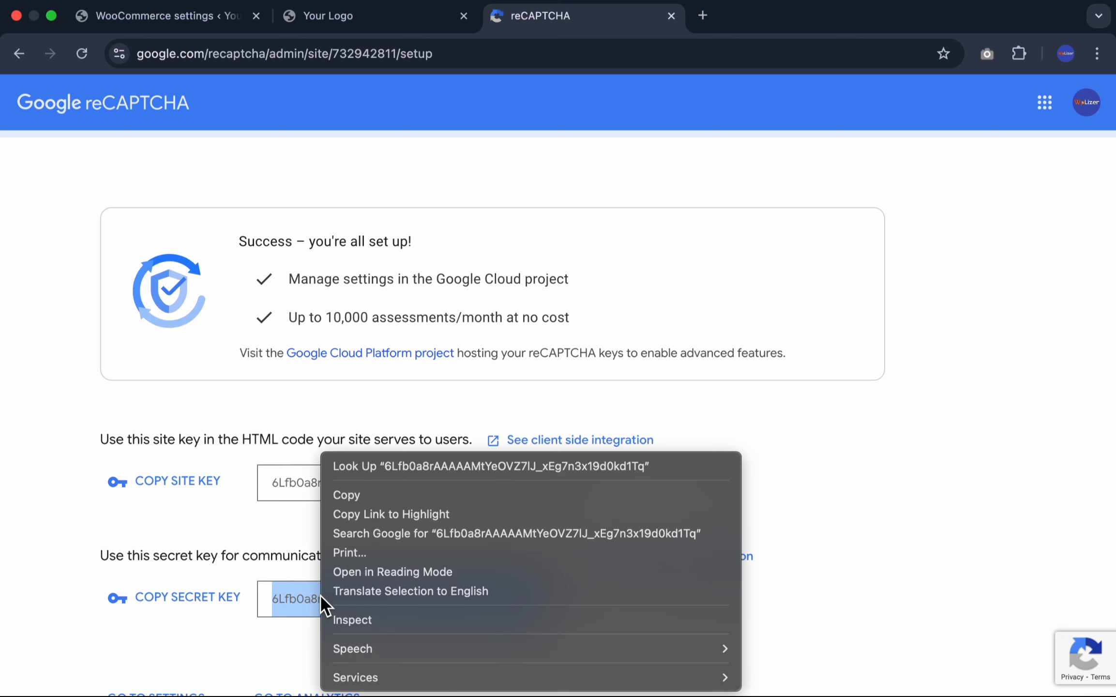
pyautogui.click(372, 499)
pyautogui.click(160, 16)
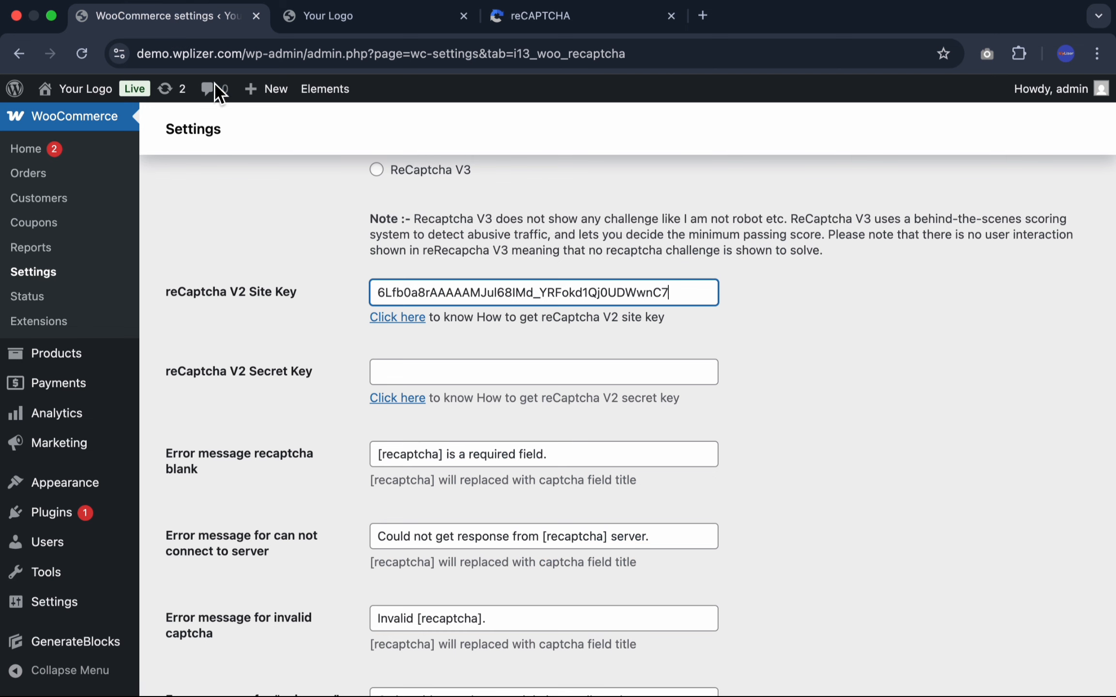
pyautogui.click(439, 374)
pyautogui.press('super+v')
pyautogui.click(288, 392)
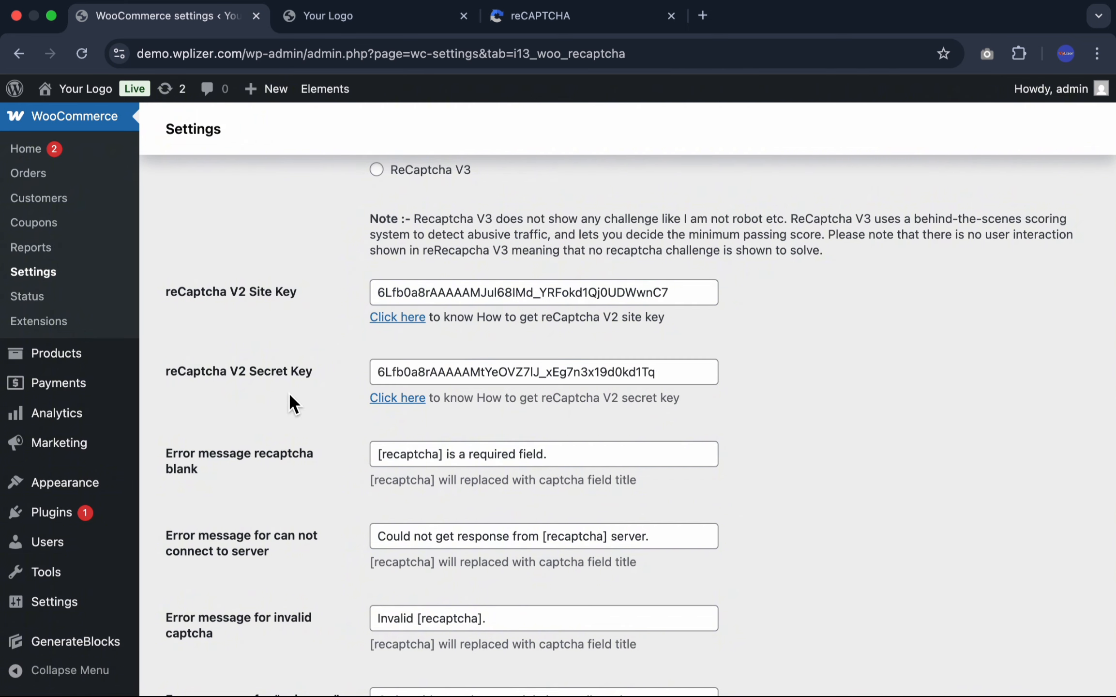
# - Review the error message fields and the remaining general reCaptcha options below the V2 keys
pyautogui.scroll(1, 288, 393)
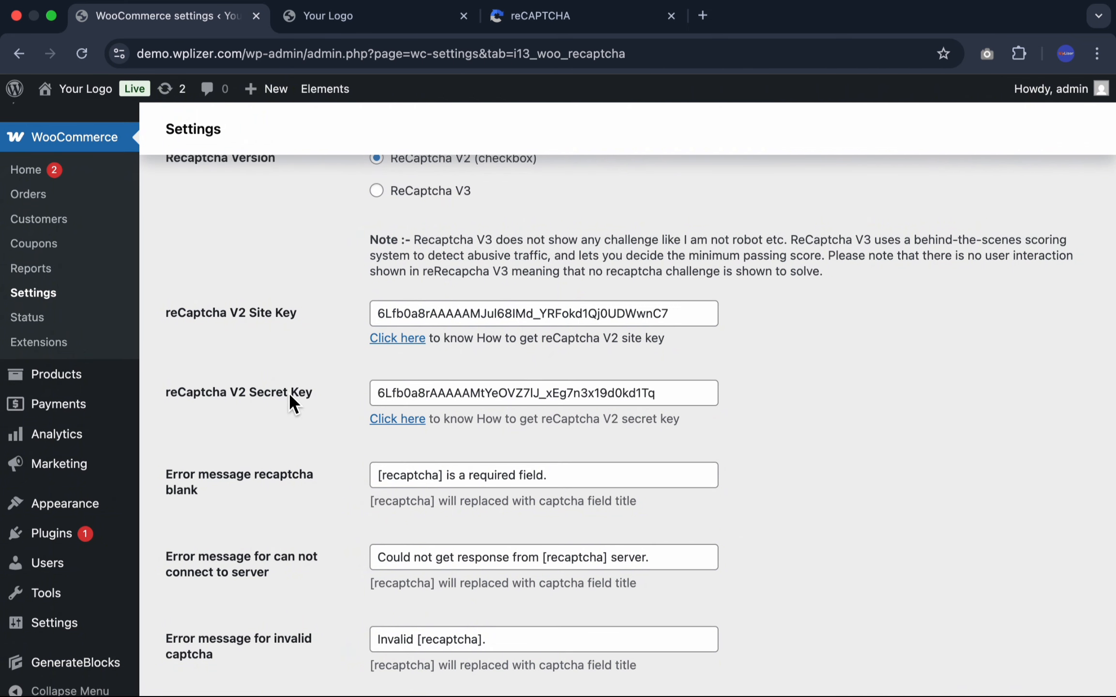
pyautogui.scroll(-5, 289, 395)
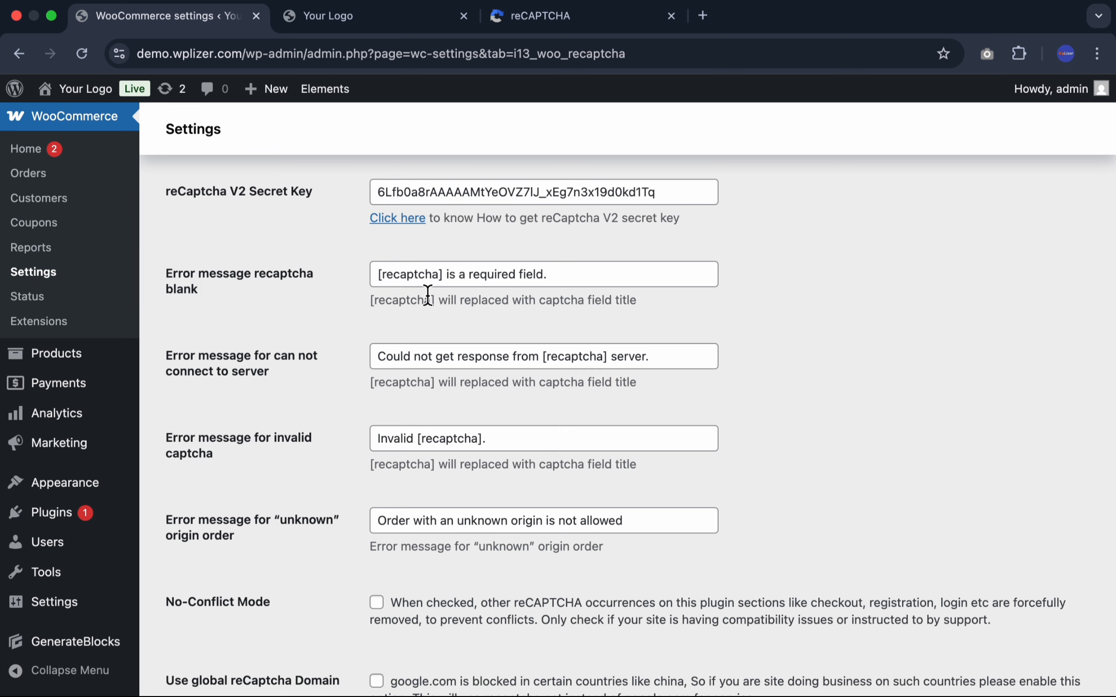
pyautogui.moveTo(379, 274); pyautogui.dragTo(578, 272)
pyautogui.click(578, 272)
pyautogui.scroll(-2, 581, 273)
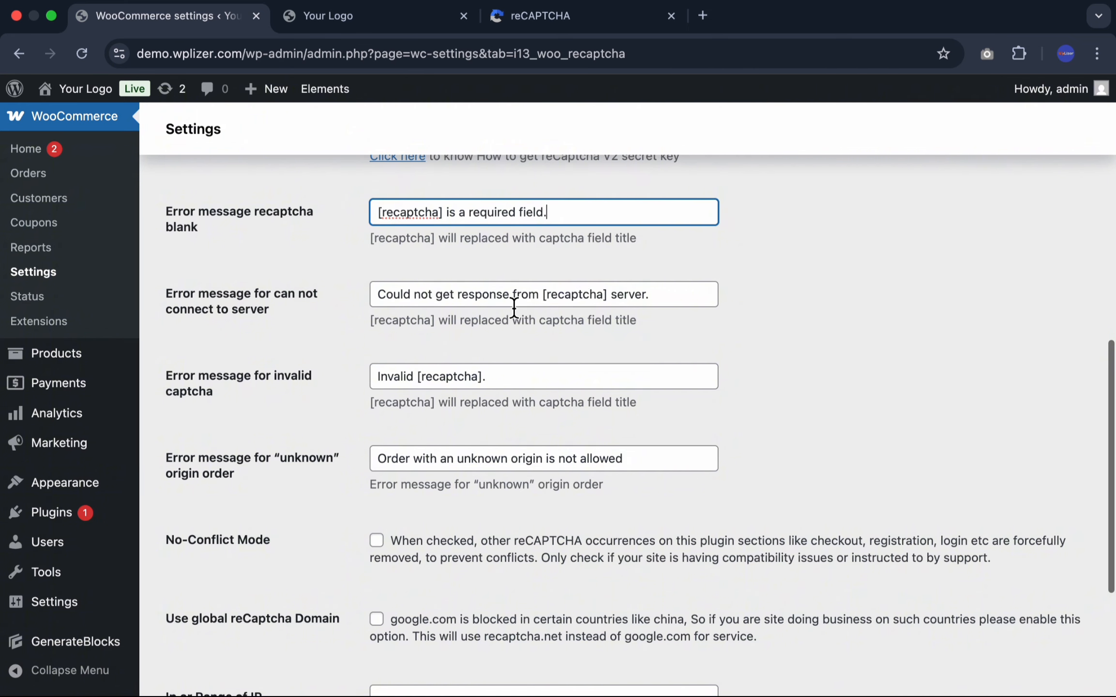
pyautogui.scroll(-1, 515, 309)
pyautogui.scroll(-3, 498, 341)
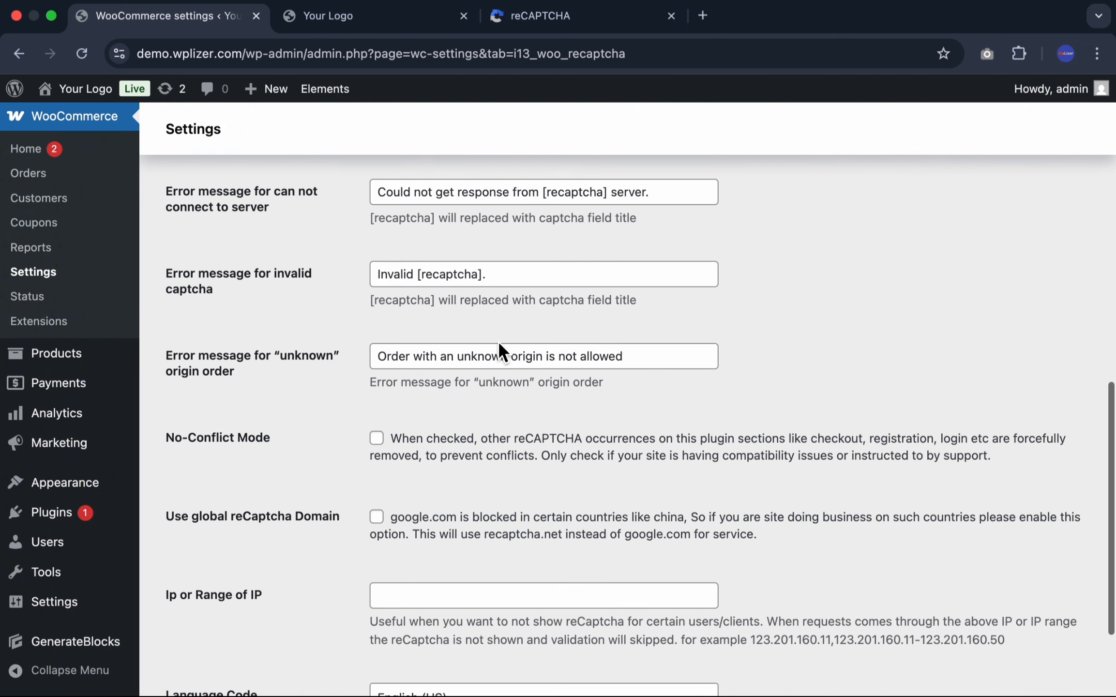
pyautogui.scroll(-1, 403, 393)
pyautogui.scroll(-2, 406, 405)
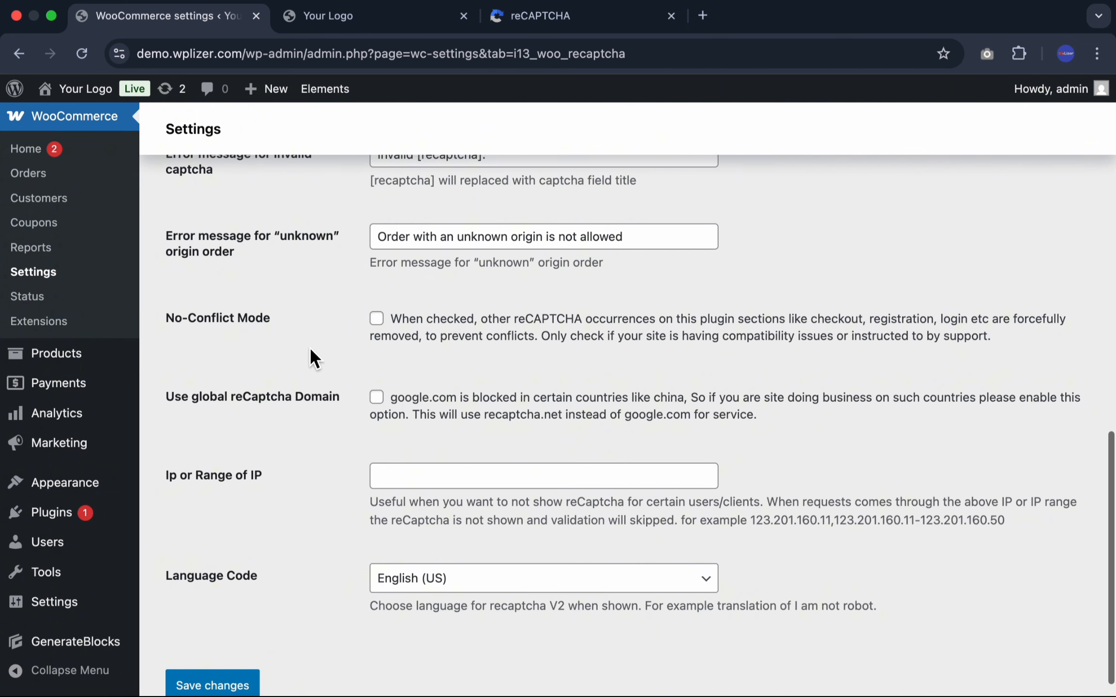
# - Save the general reCaptcha settings with No-Conflict Mode left off
pyautogui.scroll(-1, 310, 349)
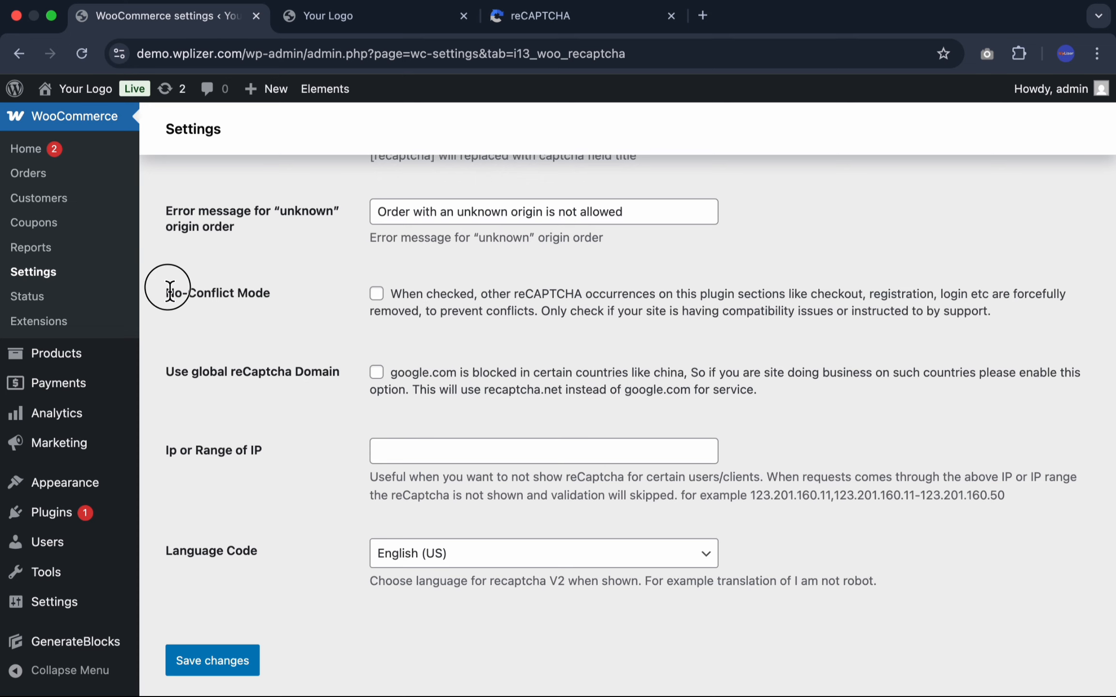
pyautogui.moveTo(162, 290); pyautogui.dragTo(266, 290)
pyautogui.click(274, 297)
pyautogui.click(212, 667)
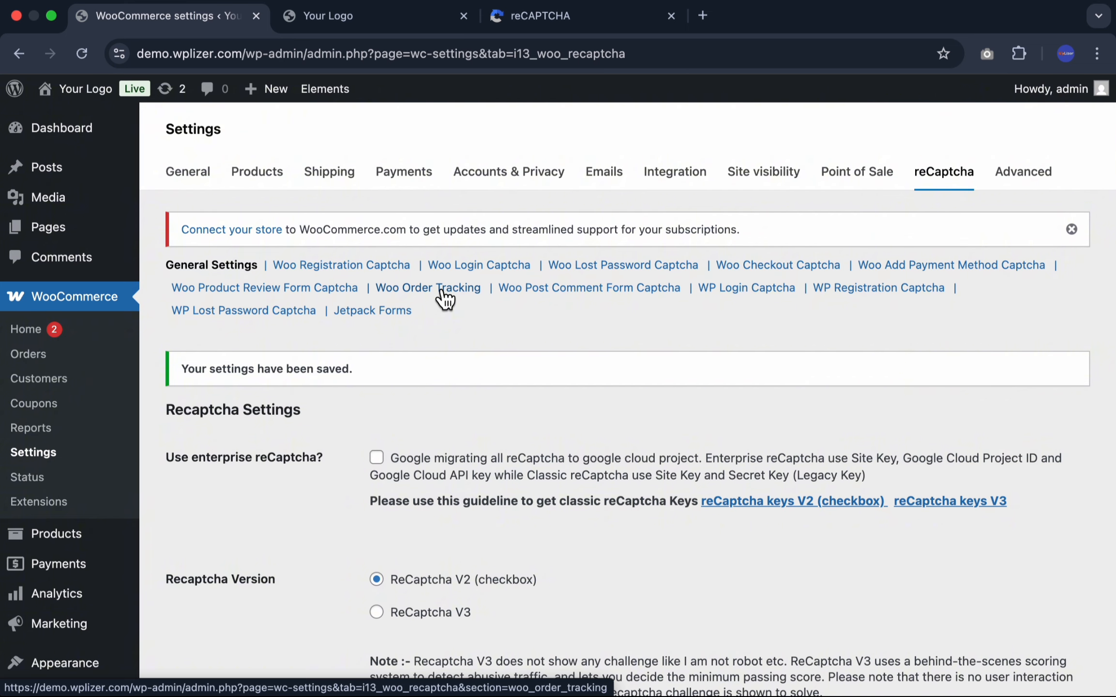
# - Enable Recaptcha on WP Login in the WP Login Captcha section and save the changes
pyautogui.click(734, 294)
pyautogui.click(638, 284)
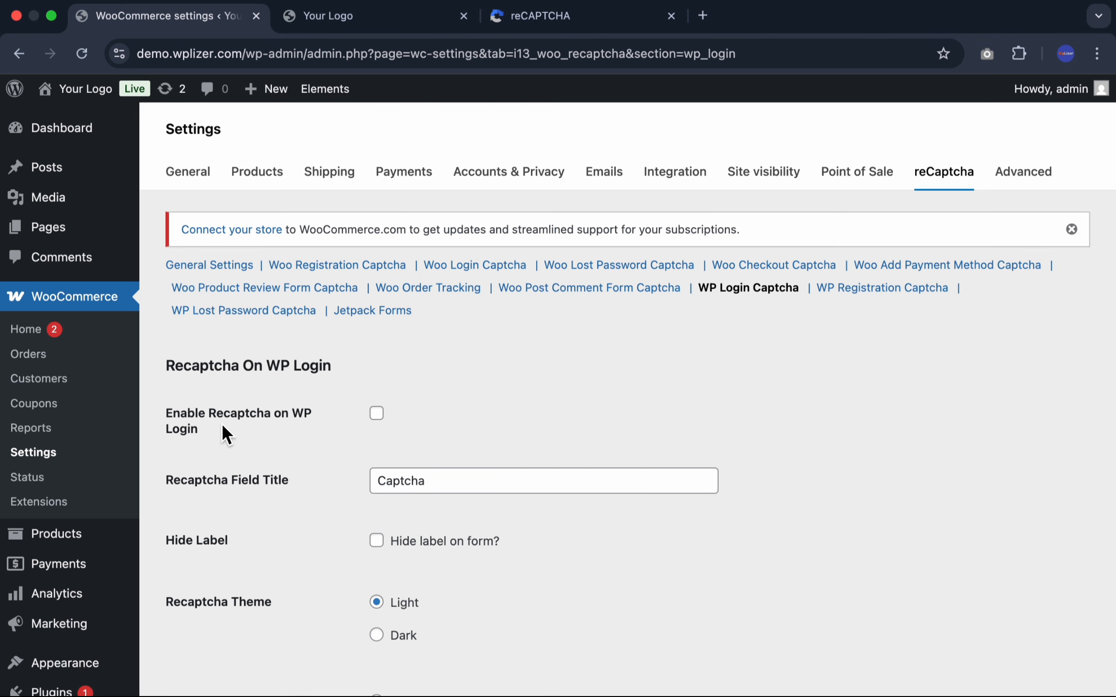
pyautogui.moveTo(169, 414); pyautogui.dragTo(297, 430)
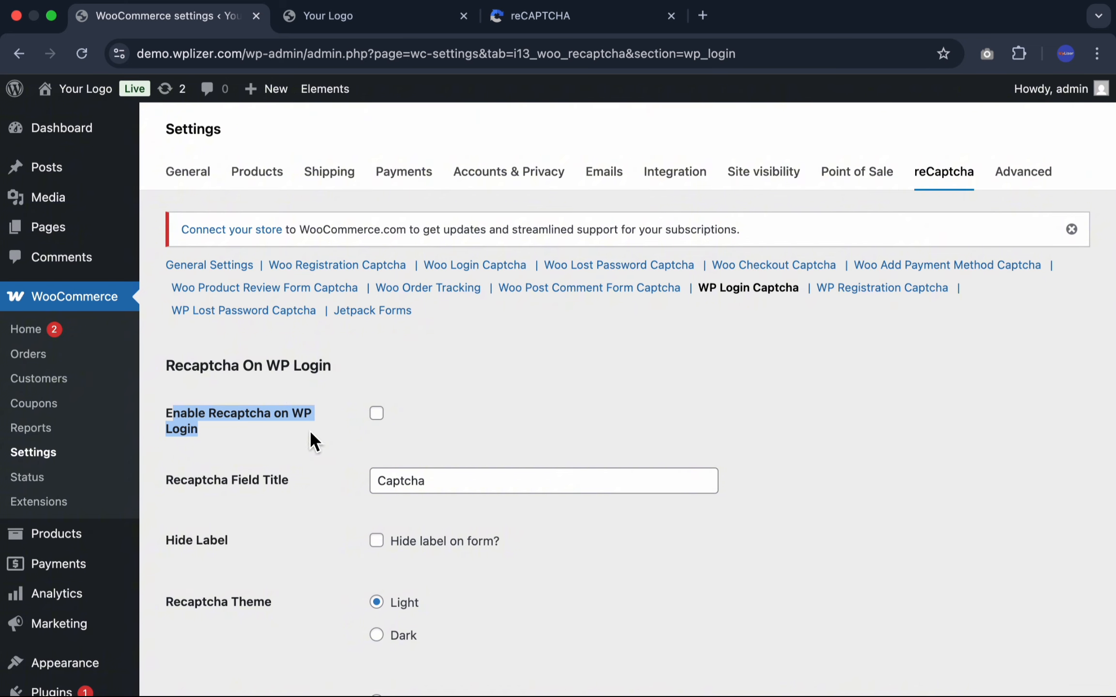
pyautogui.click(377, 413)
pyautogui.scroll(-5, 336, 453)
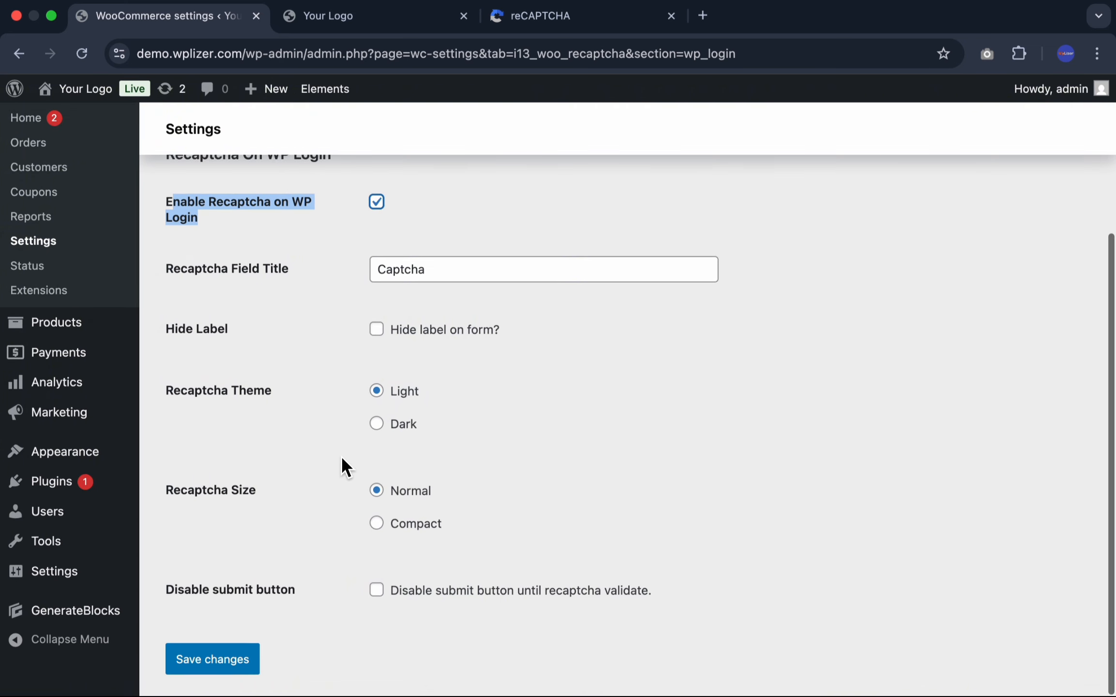
pyautogui.moveTo(195, 390); pyautogui.dragTo(212, 389)
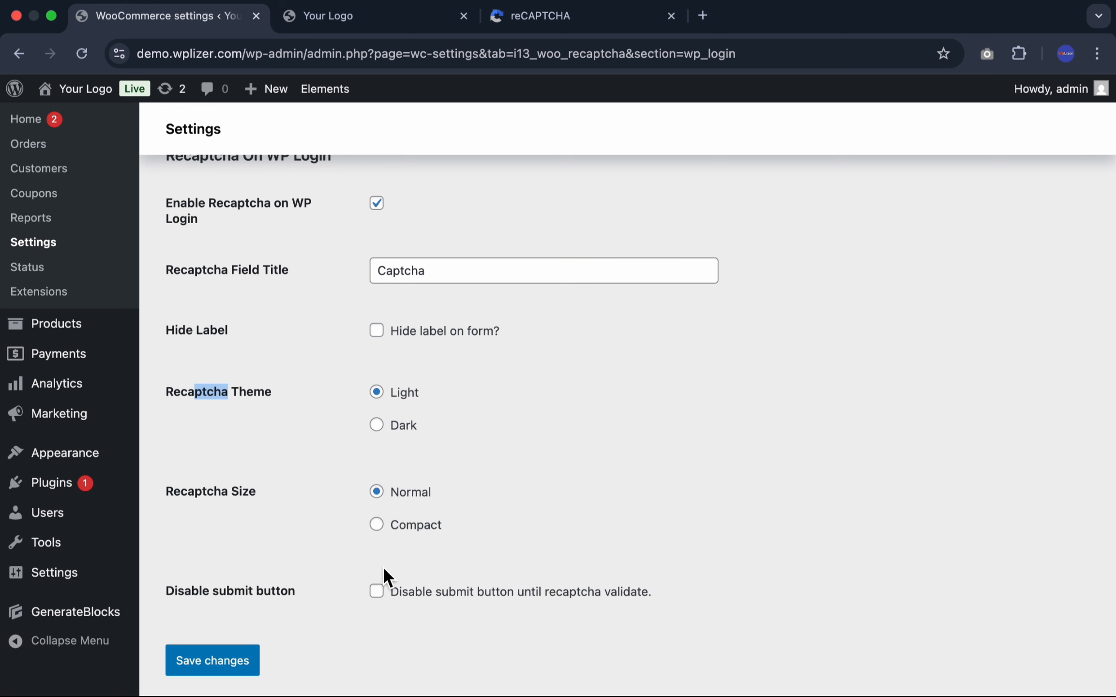
pyautogui.click(223, 666)
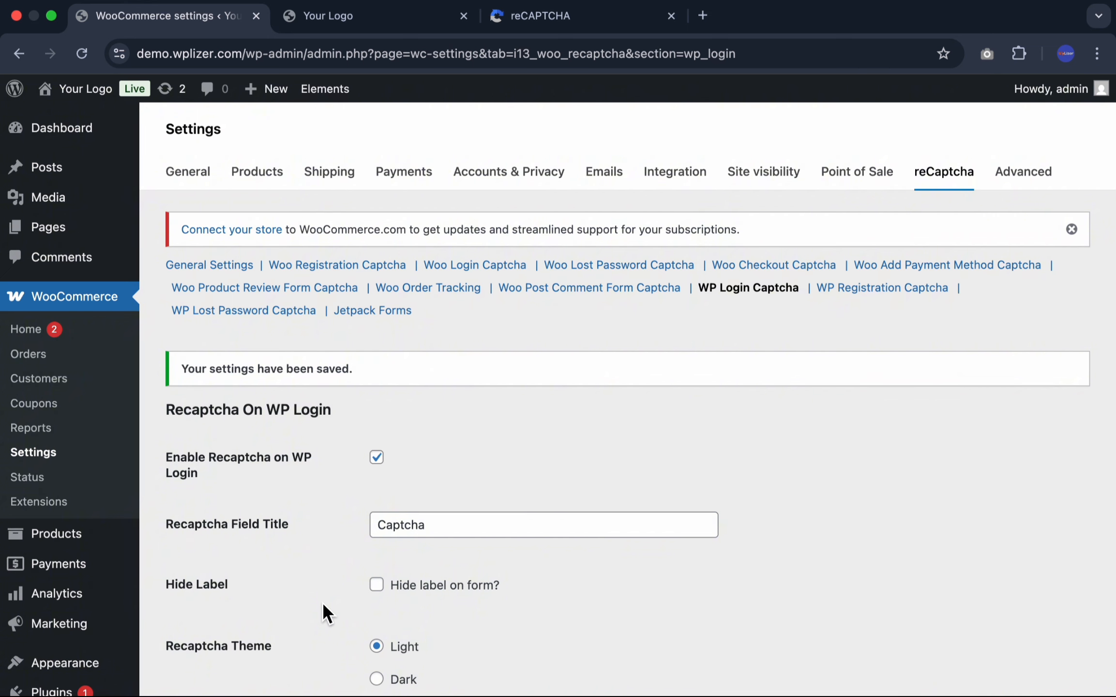
pyautogui.moveTo(90, 96)
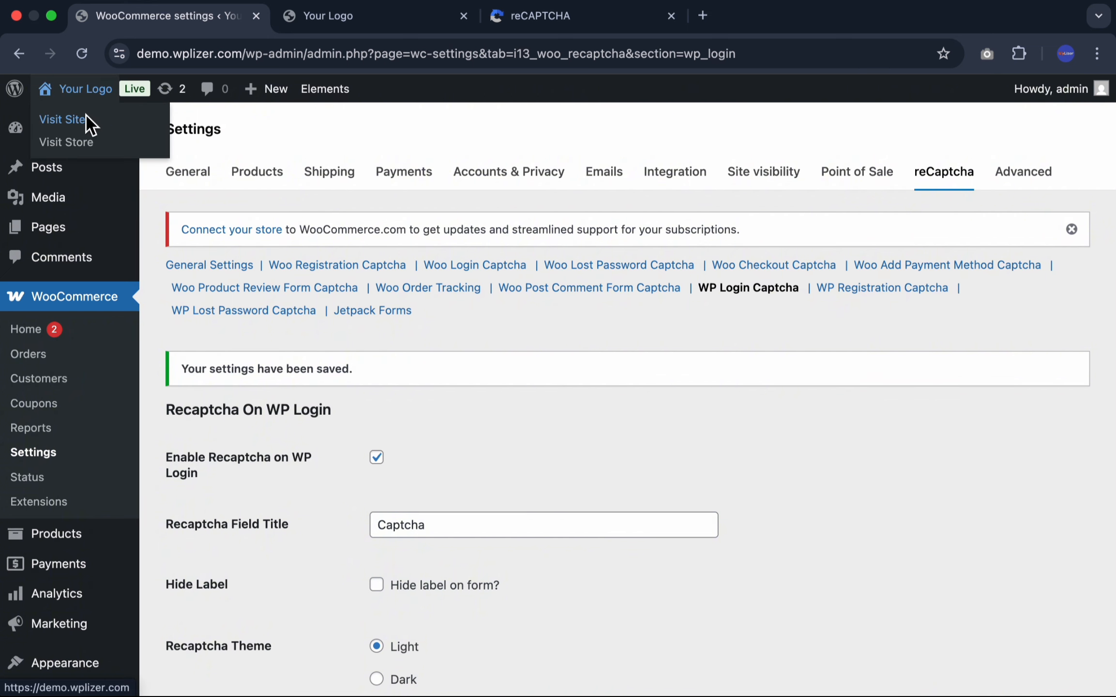
pyautogui.rightClick(90, 125)
pyautogui.click(165, 364)
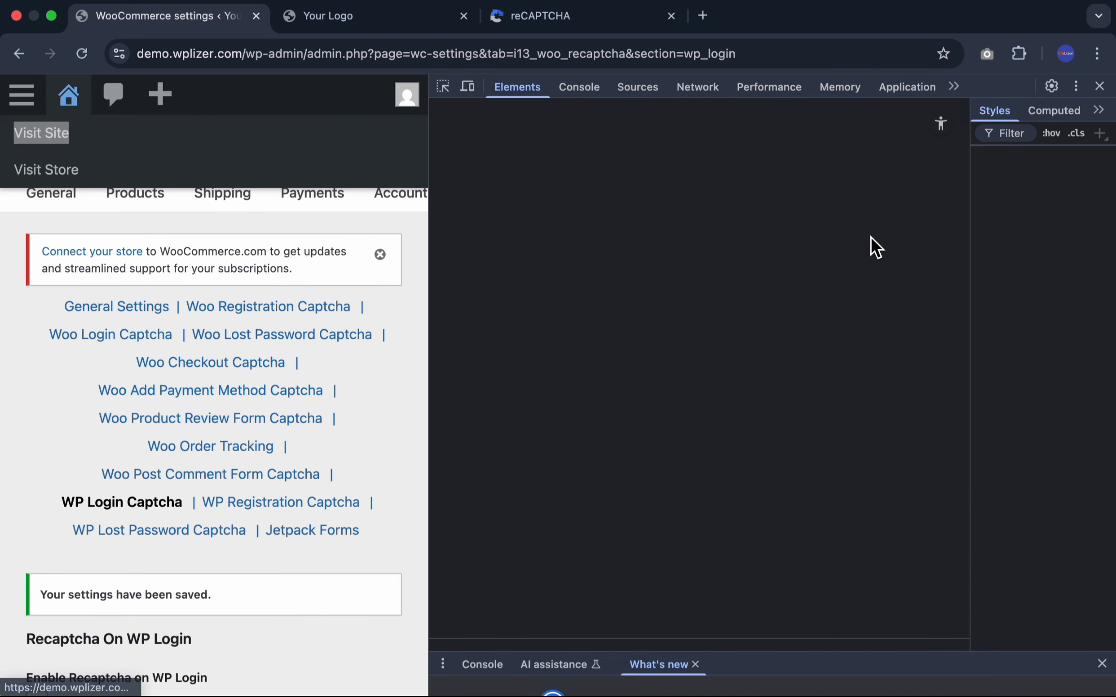
pyautogui.click(1100, 86)
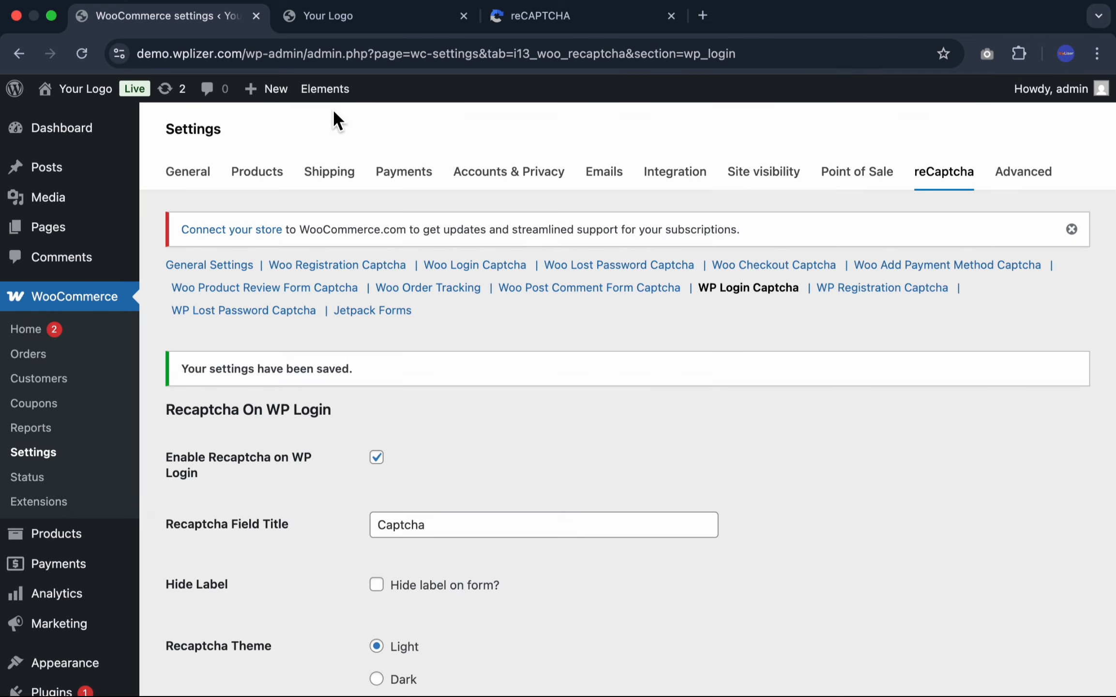
pyautogui.moveTo(39, 92)
pyautogui.rightClick(89, 127)
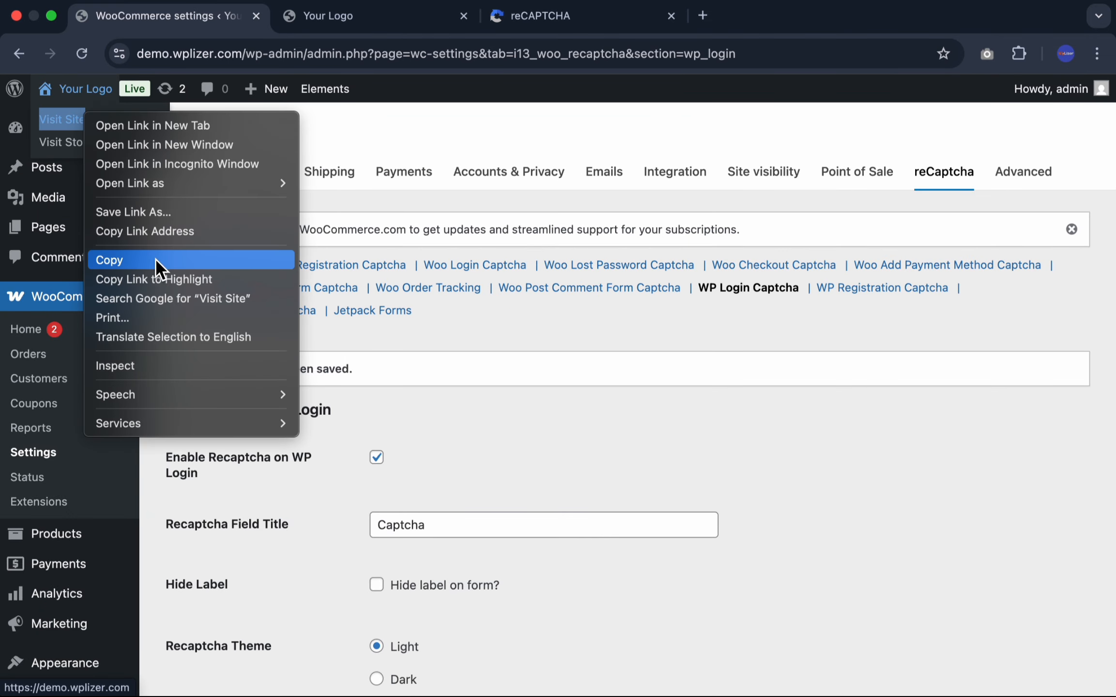
pyautogui.click(152, 260)
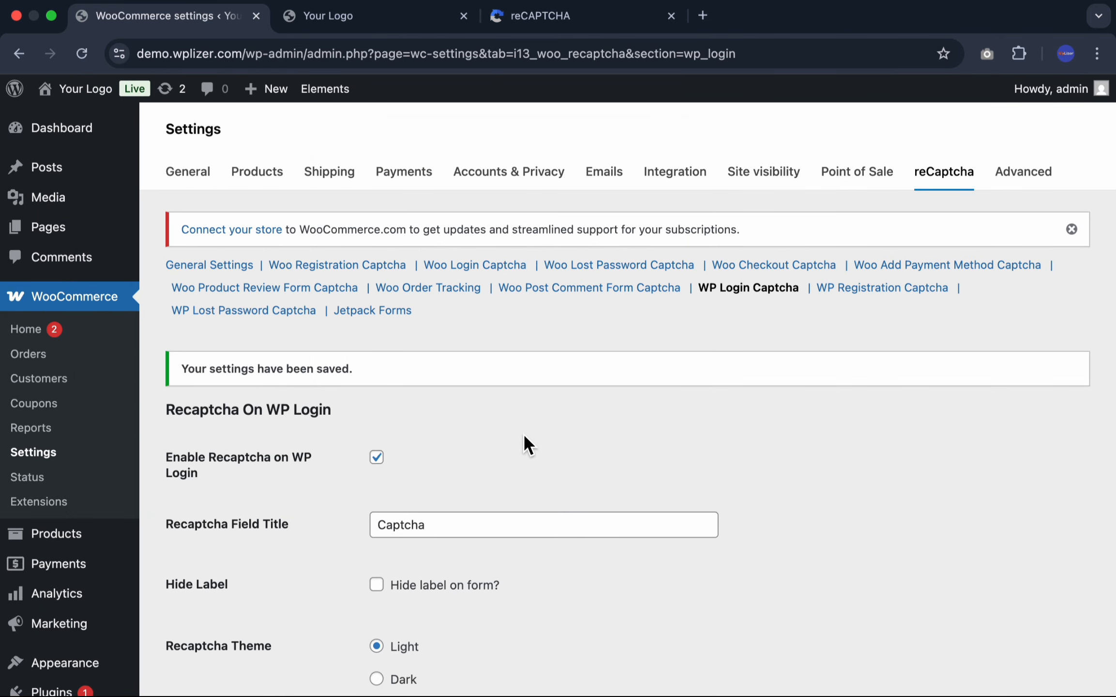
# - Open demo.wplizer.com in a new incognito window
pyautogui.press('super+shift+n')
pyautogui.press('super+v')
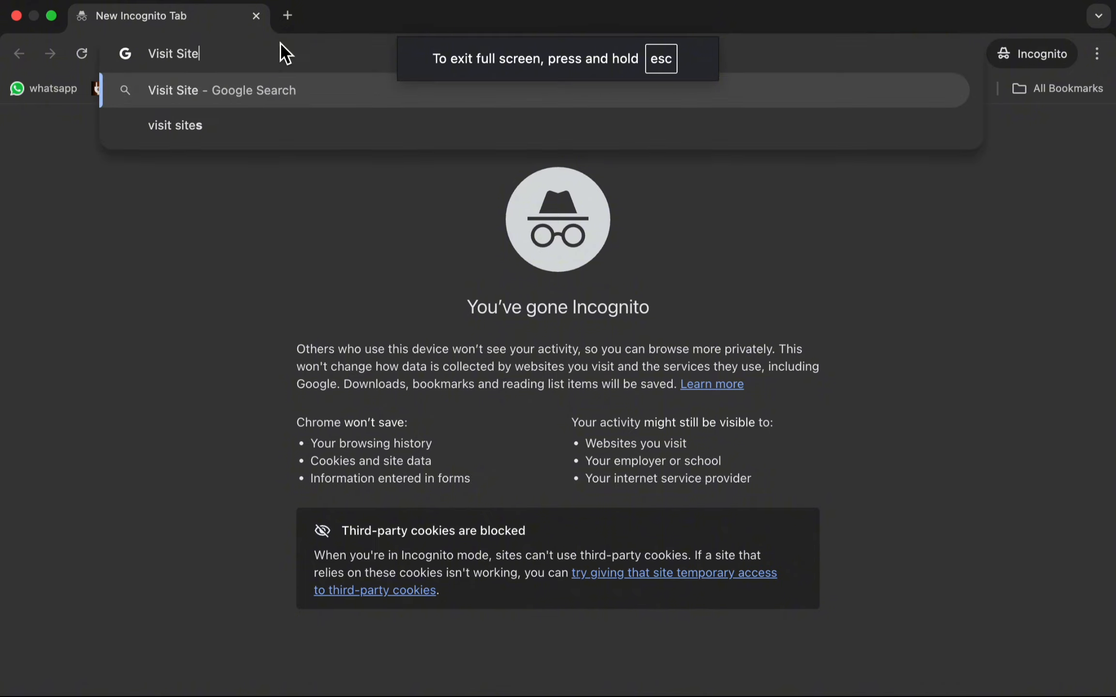
pyautogui.tripleClick(198, 59)
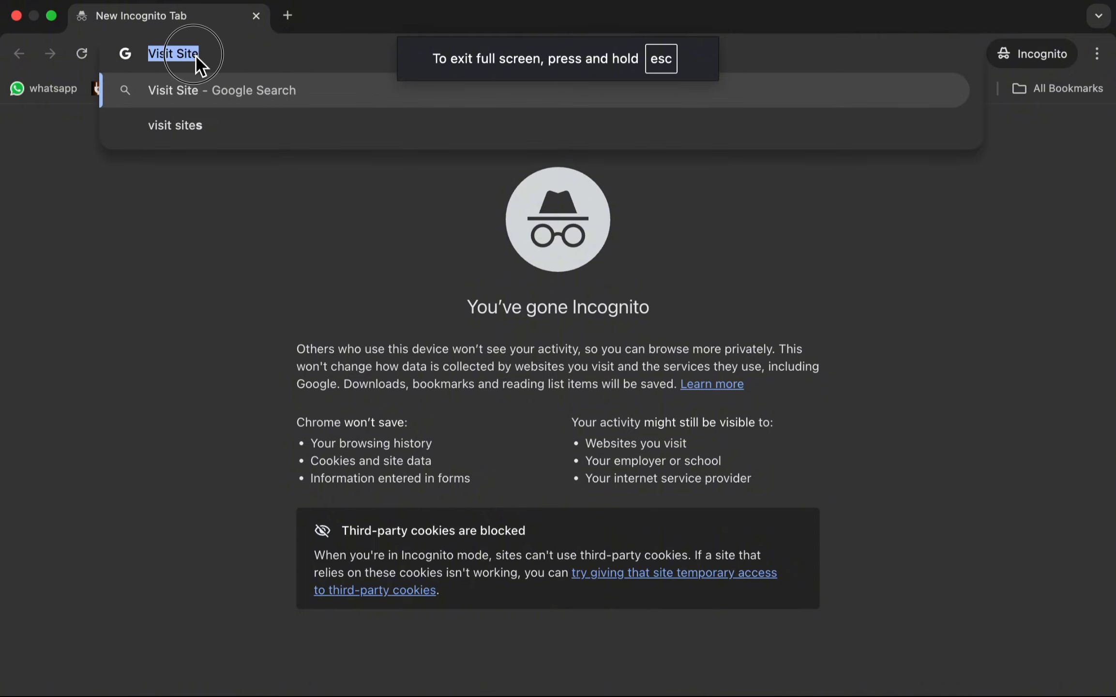
pyautogui.write('demo')
pyautogui.press('Return')
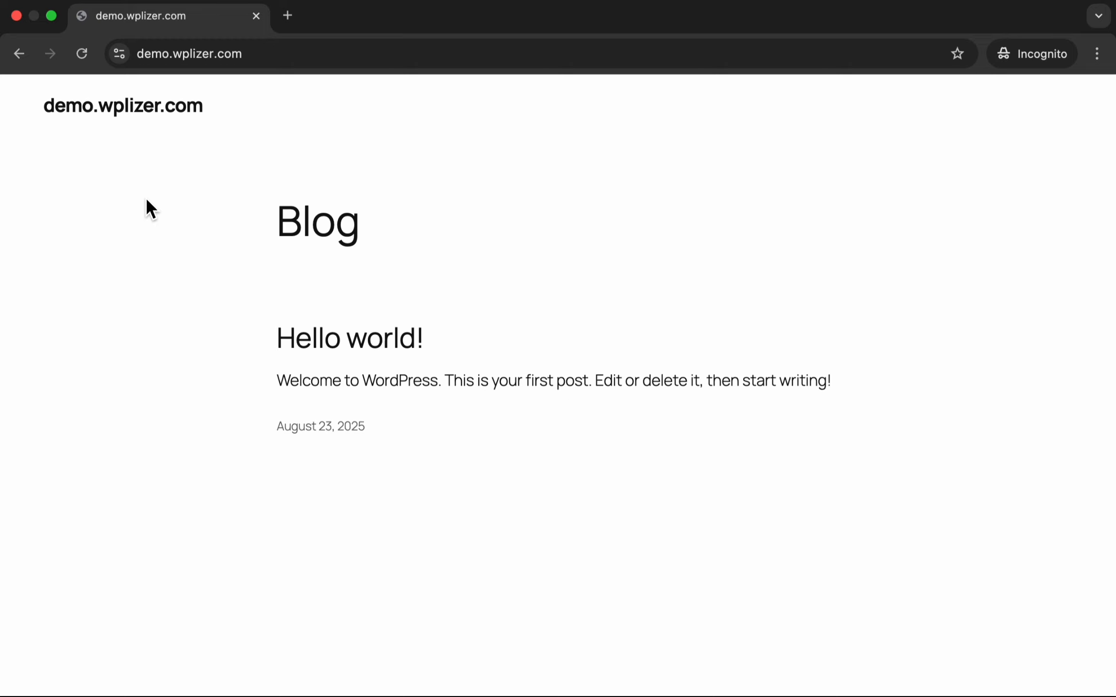
# - Go to demo.wplizer.com/wp-admin to load the WordPress login page
pyautogui.click(270, 57)
pyautogui.click(309, 57)
pyautogui.write('/w-')
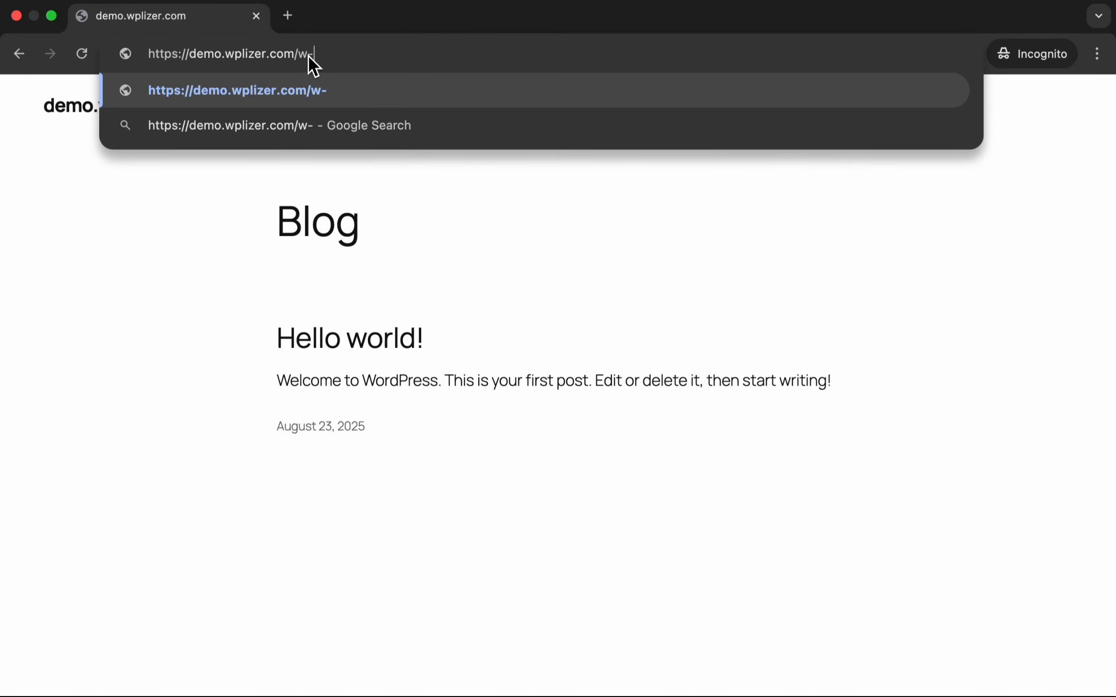
pyautogui.press('BackSpace')
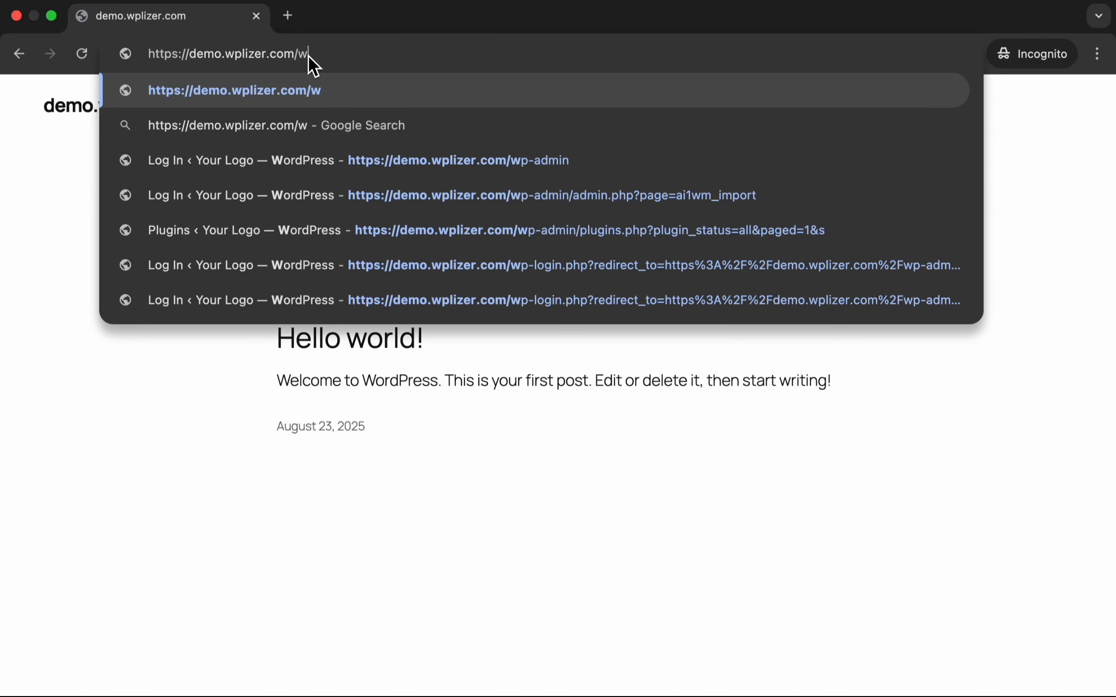
pyautogui.write('p-admin')
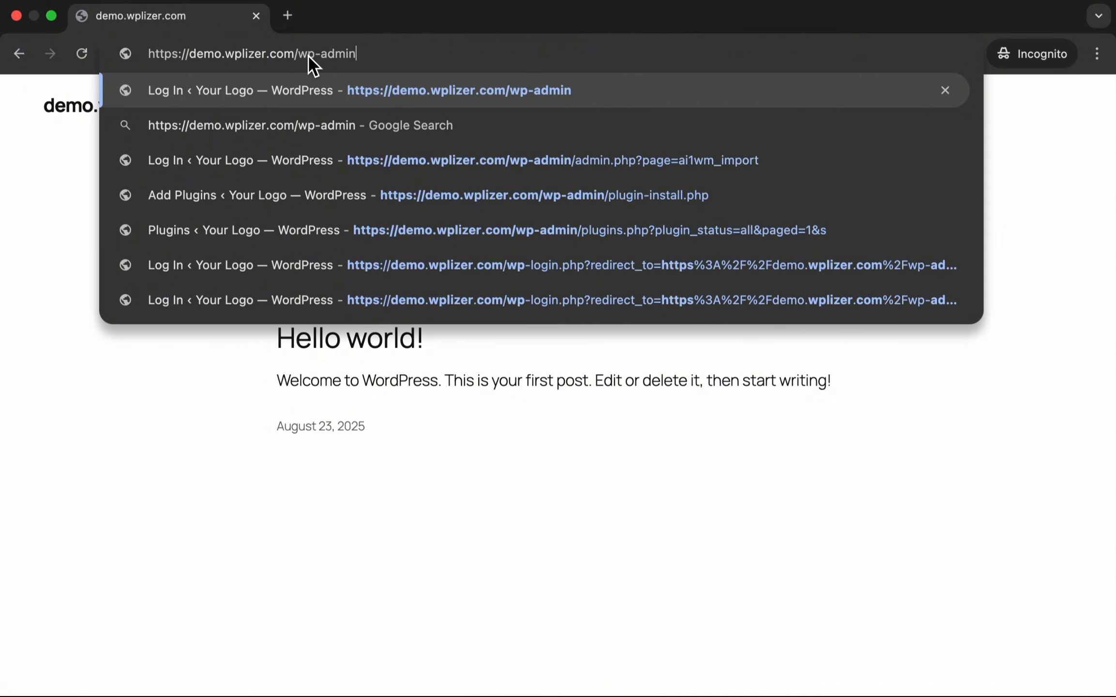
pyautogui.press('Return')
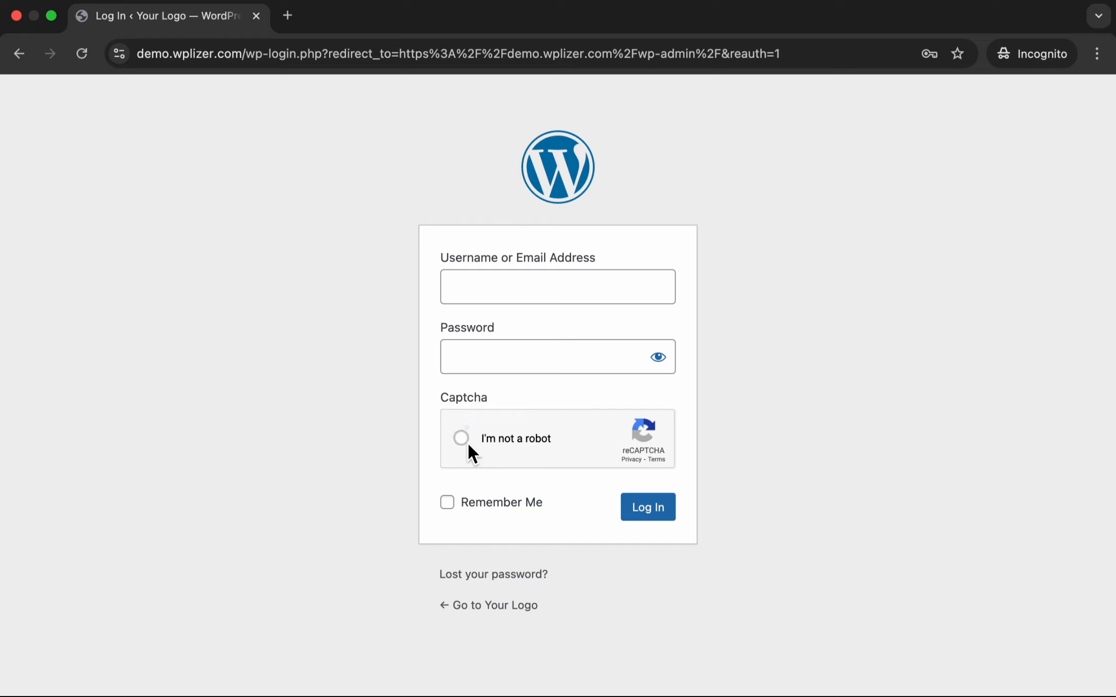
# - Complete the login form's "I'm not a robot" challenge by selecting all squares with buses and verifying
pyautogui.click(557, 365)
pyautogui.click(603, 358)
pyautogui.click(603, 421)
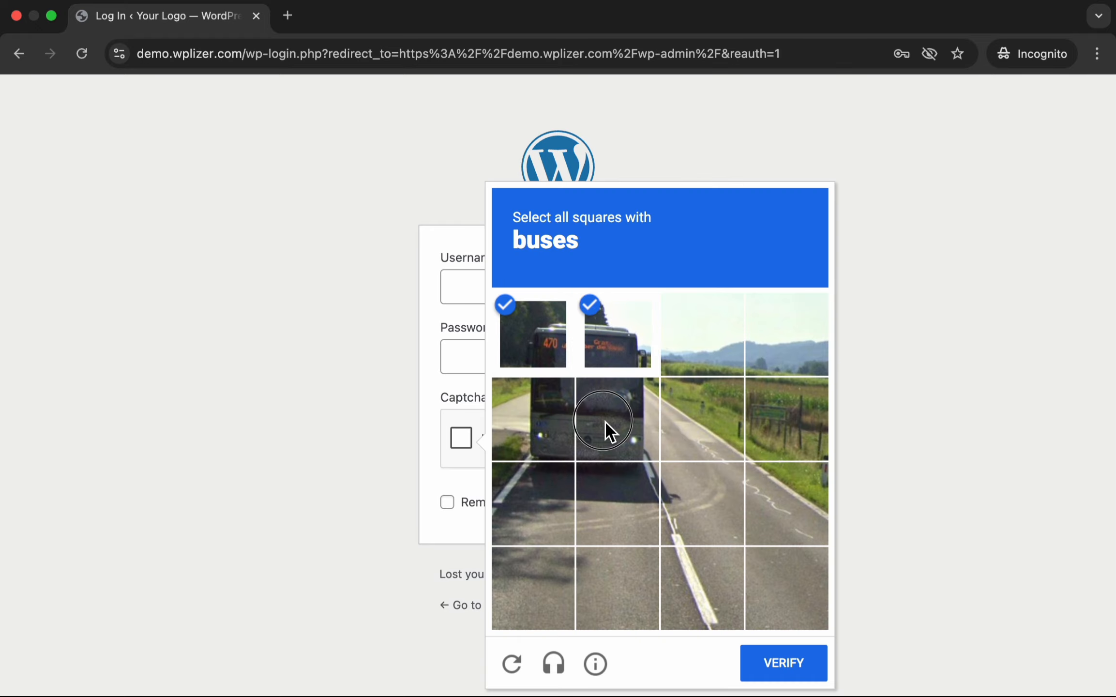
pyautogui.click(565, 422)
pyautogui.click(798, 669)
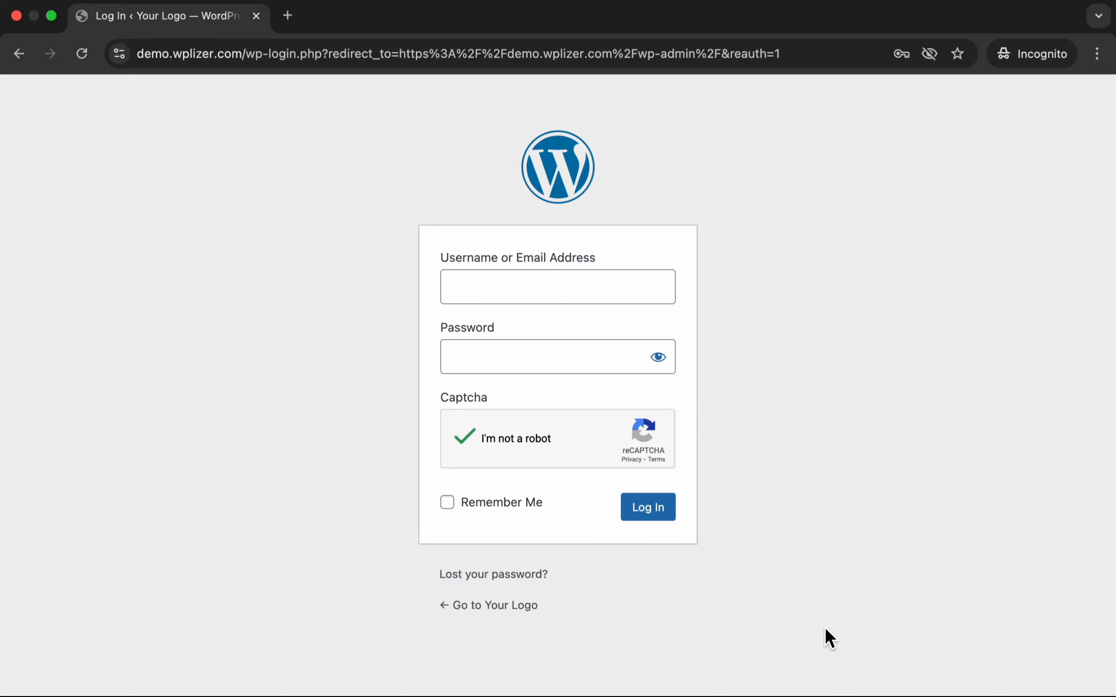